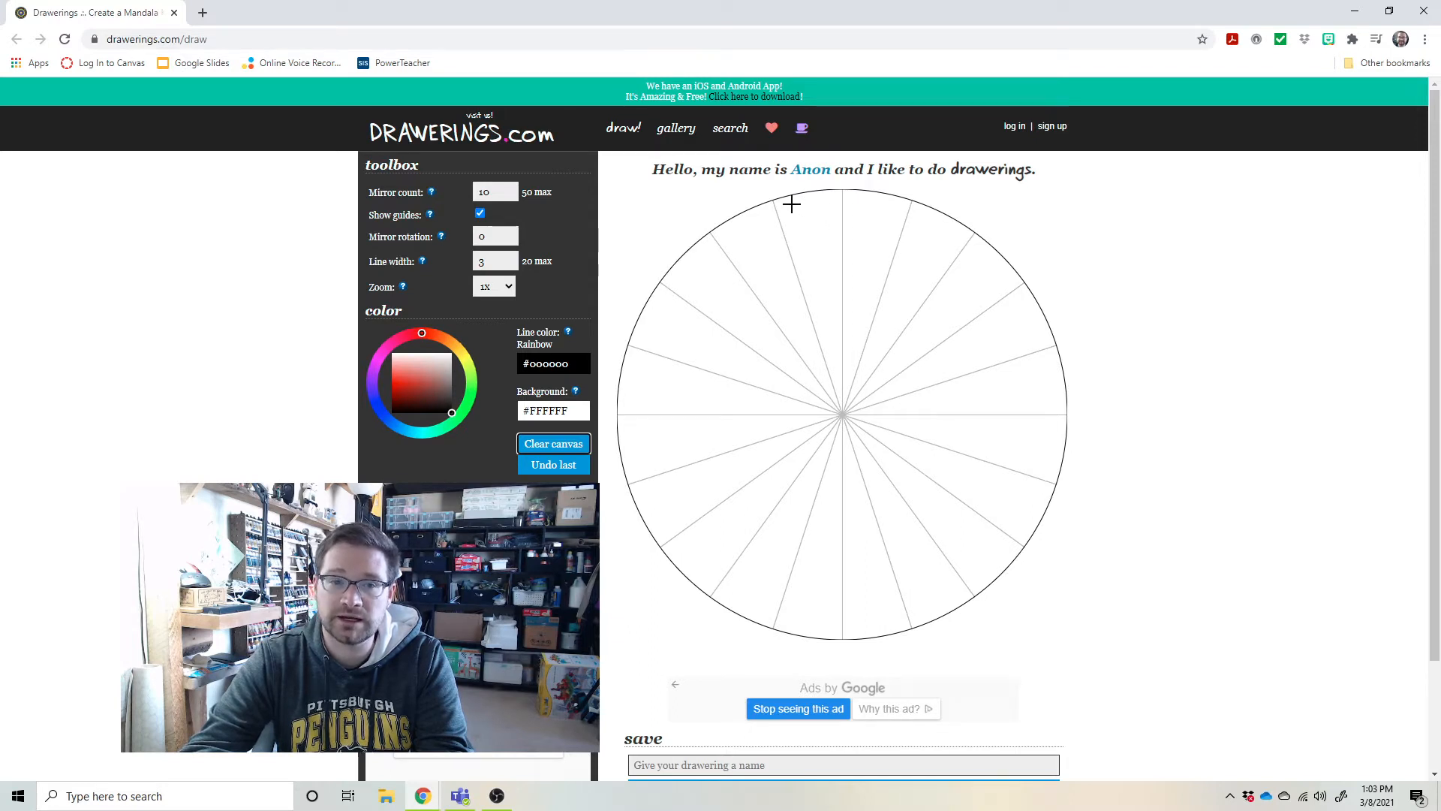
Step: Draw a black wavy test line on the mandala and clear the whole canvas
{"action": "mouse_move", "coordinate": [792, 203]}
{"action": "left_mouse_down"}
{"action": "mouse_move", "coordinate": [827, 236]}
{"action": "mouse_move", "coordinate": [812, 299]}
{"action": "mouse_move", "coordinate": [833, 331]}
{"action": "mouse_move", "coordinate": [816, 353]}
{"action": "left_mouse_up"}
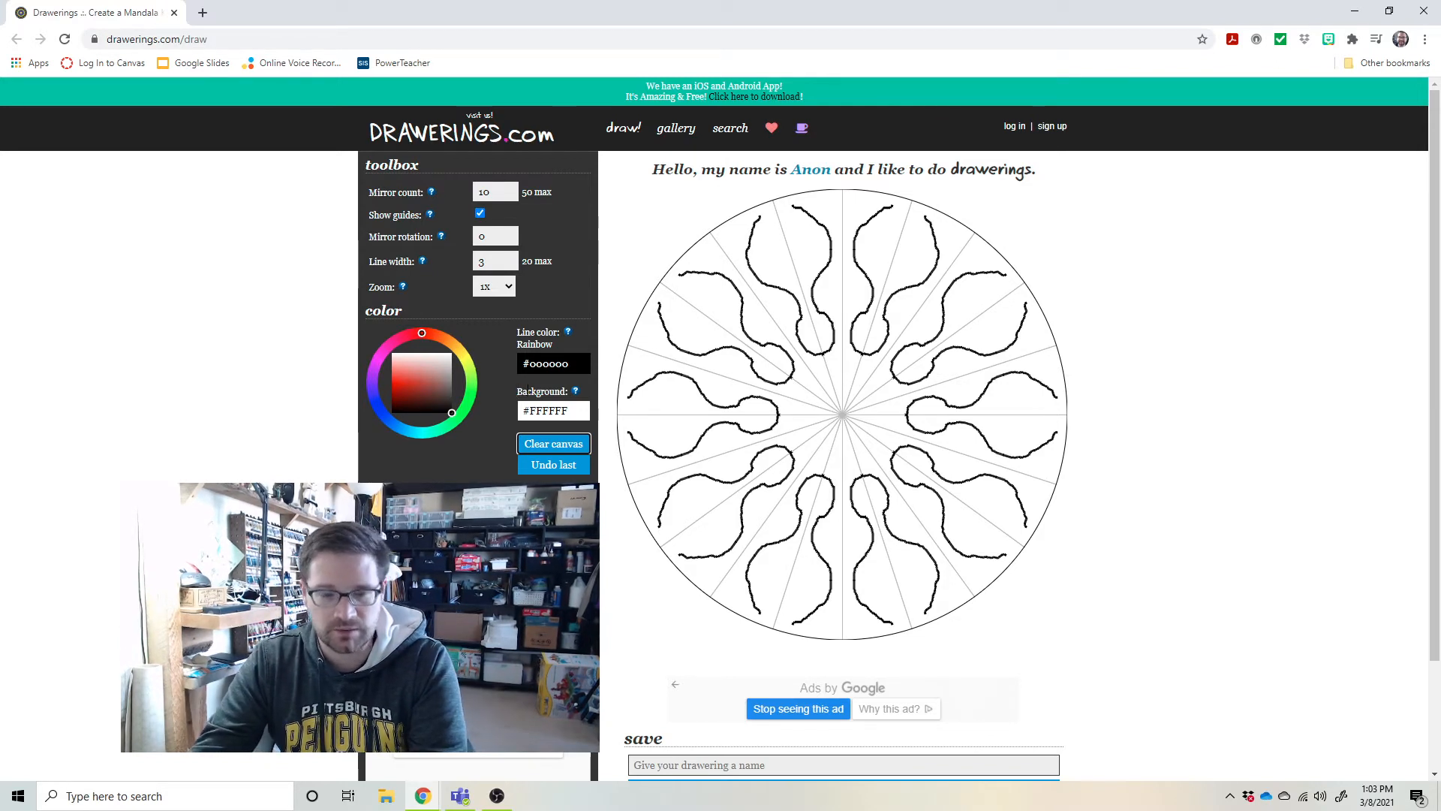
{"action": "left_click", "coordinate": [571, 467]}
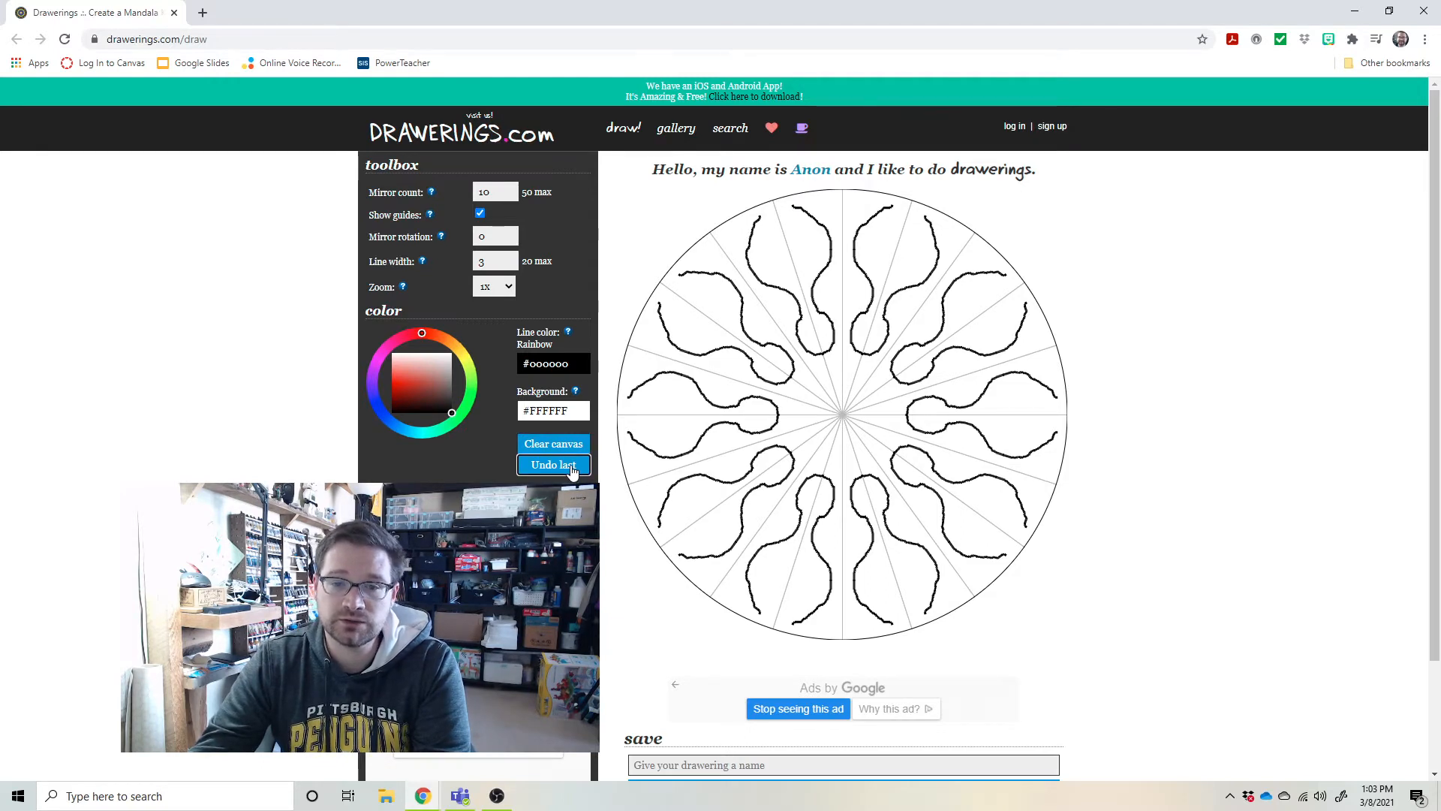
{"action": "left_click", "coordinate": [566, 446]}
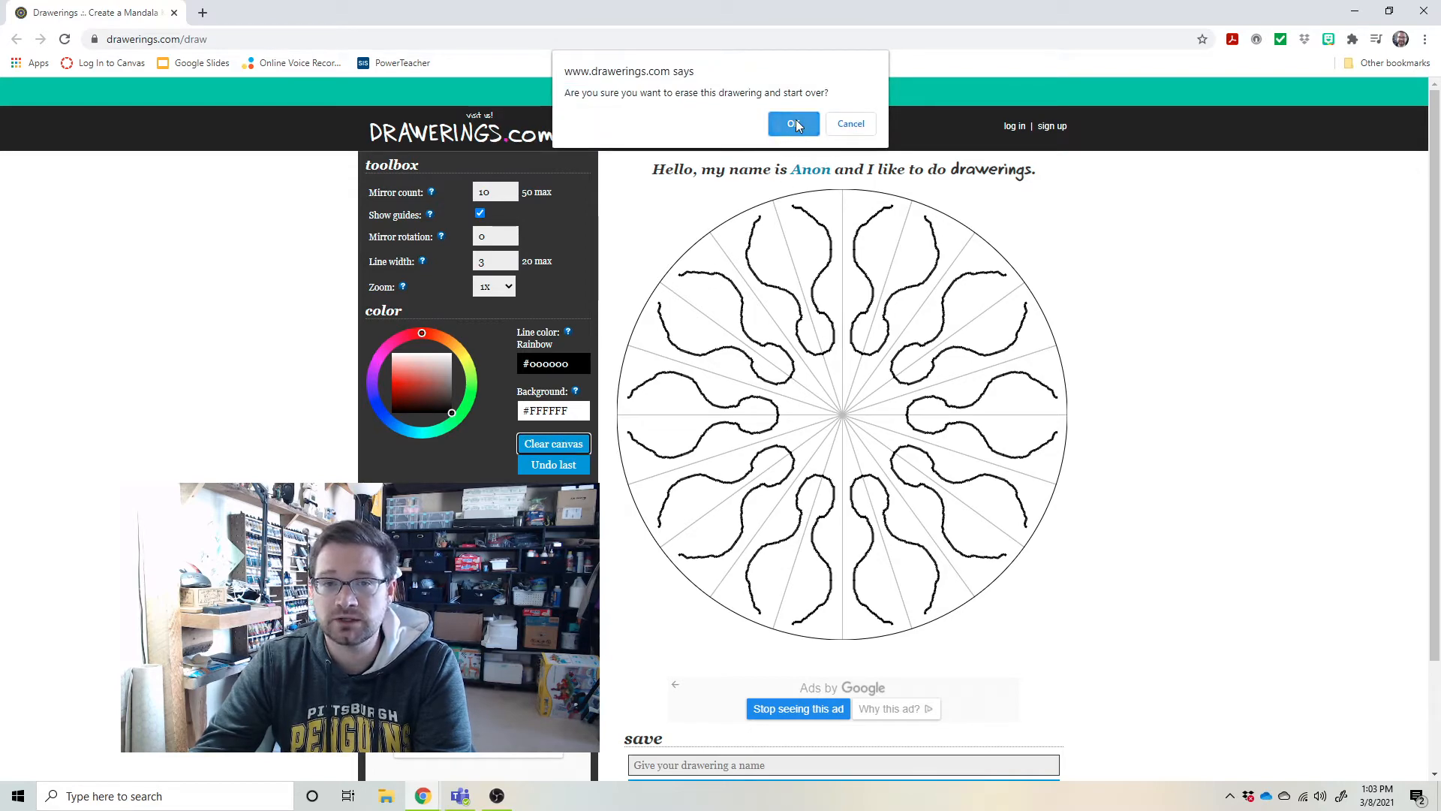
{"action": "left_click", "coordinate": [794, 124]}
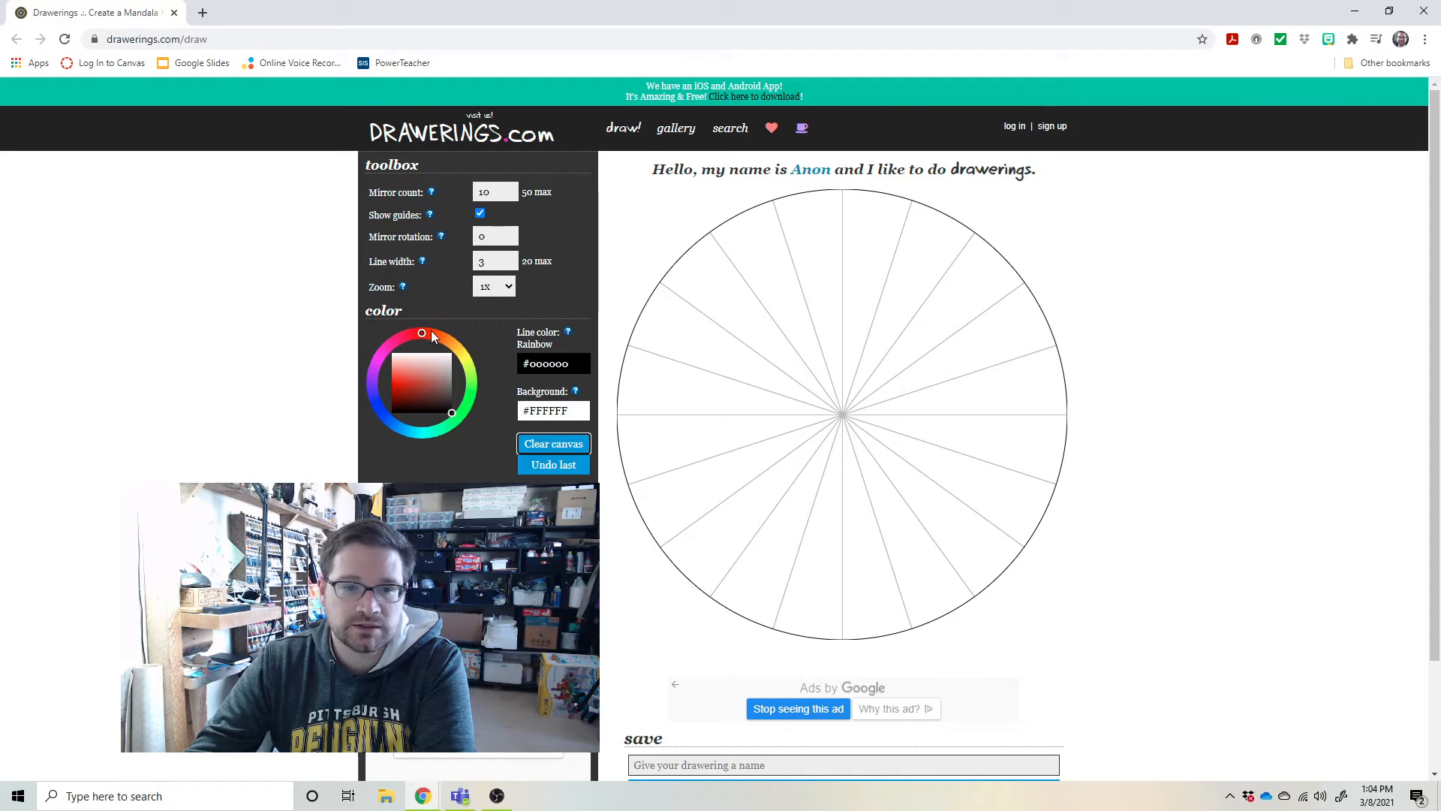
Step: Set the line color to bright green #14f230 and draw a zigzag from near the circle's upper-left rim toward its centre
{"action": "left_click_drag", "start_coordinate": [425, 331], "coordinate": [466, 403]}
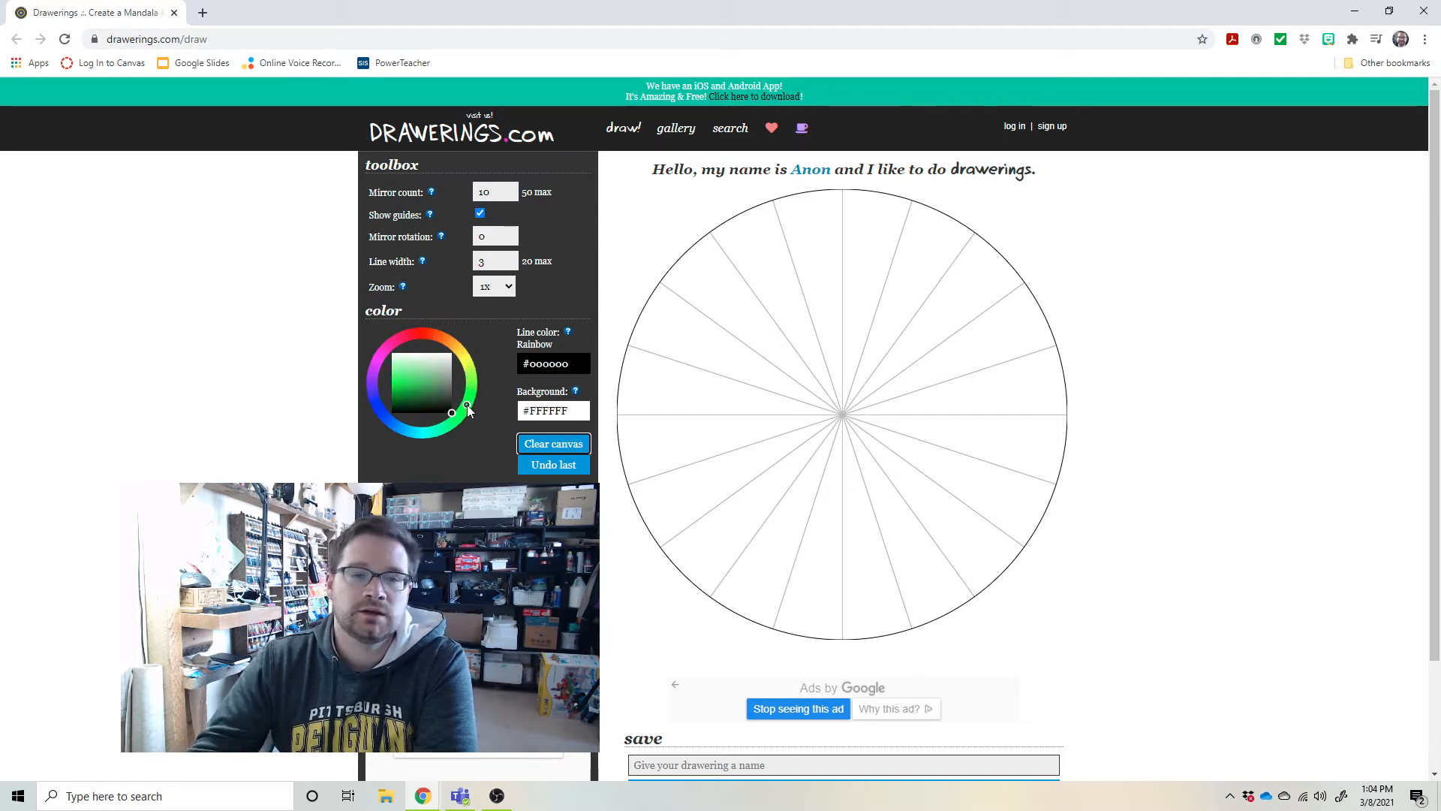
{"action": "left_click_drag", "start_coordinate": [467, 407], "coordinate": [466, 410]}
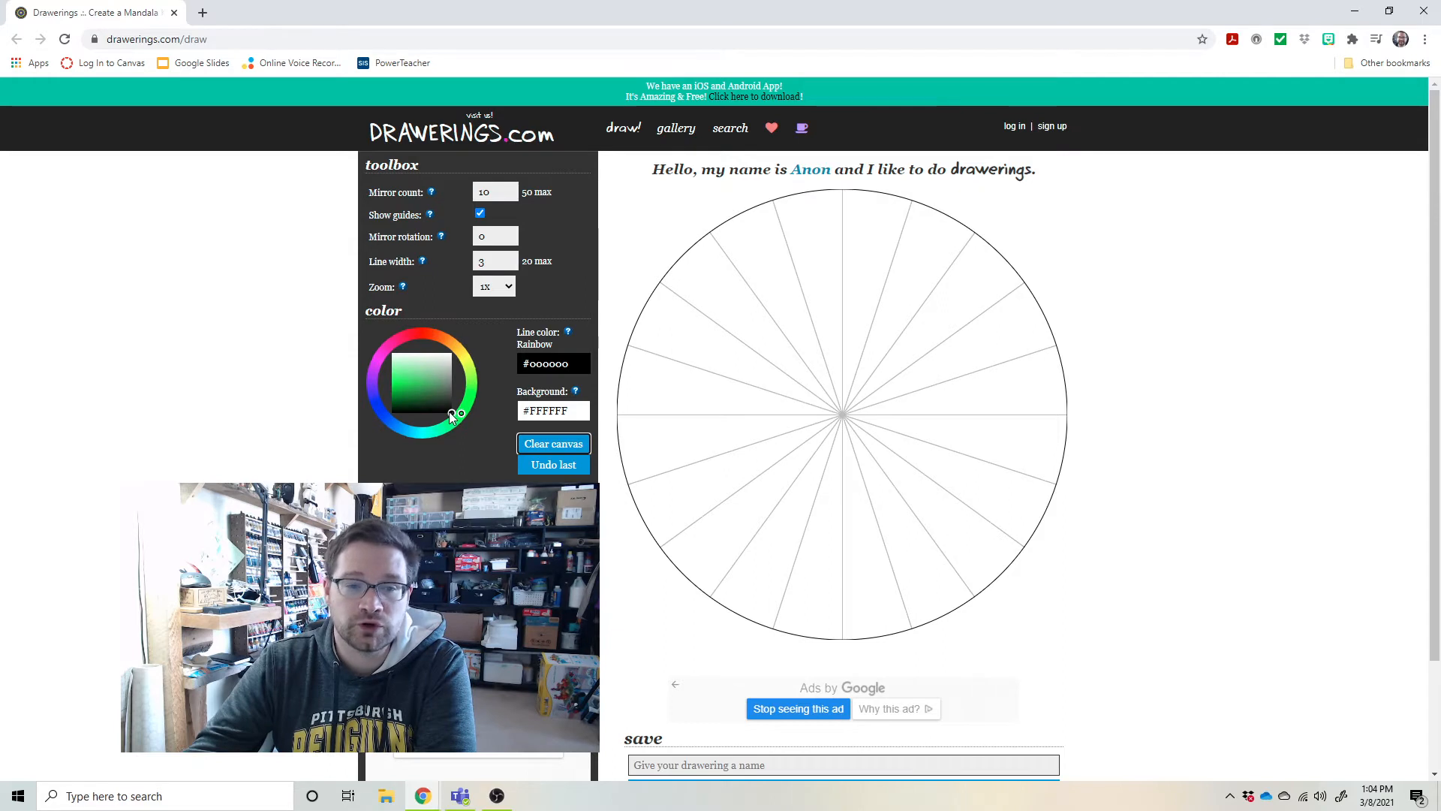
{"action": "left_click", "coordinate": [431, 402]}
{"action": "mouse_move", "coordinate": [432, 402]}
{"action": "left_mouse_down"}
{"action": "mouse_move", "coordinate": [383, 385]}
{"action": "mouse_move", "coordinate": [420, 384]}
{"action": "left_mouse_up"}
{"action": "left_click_drag", "start_coordinate": [417, 388], "coordinate": [391, 385]}
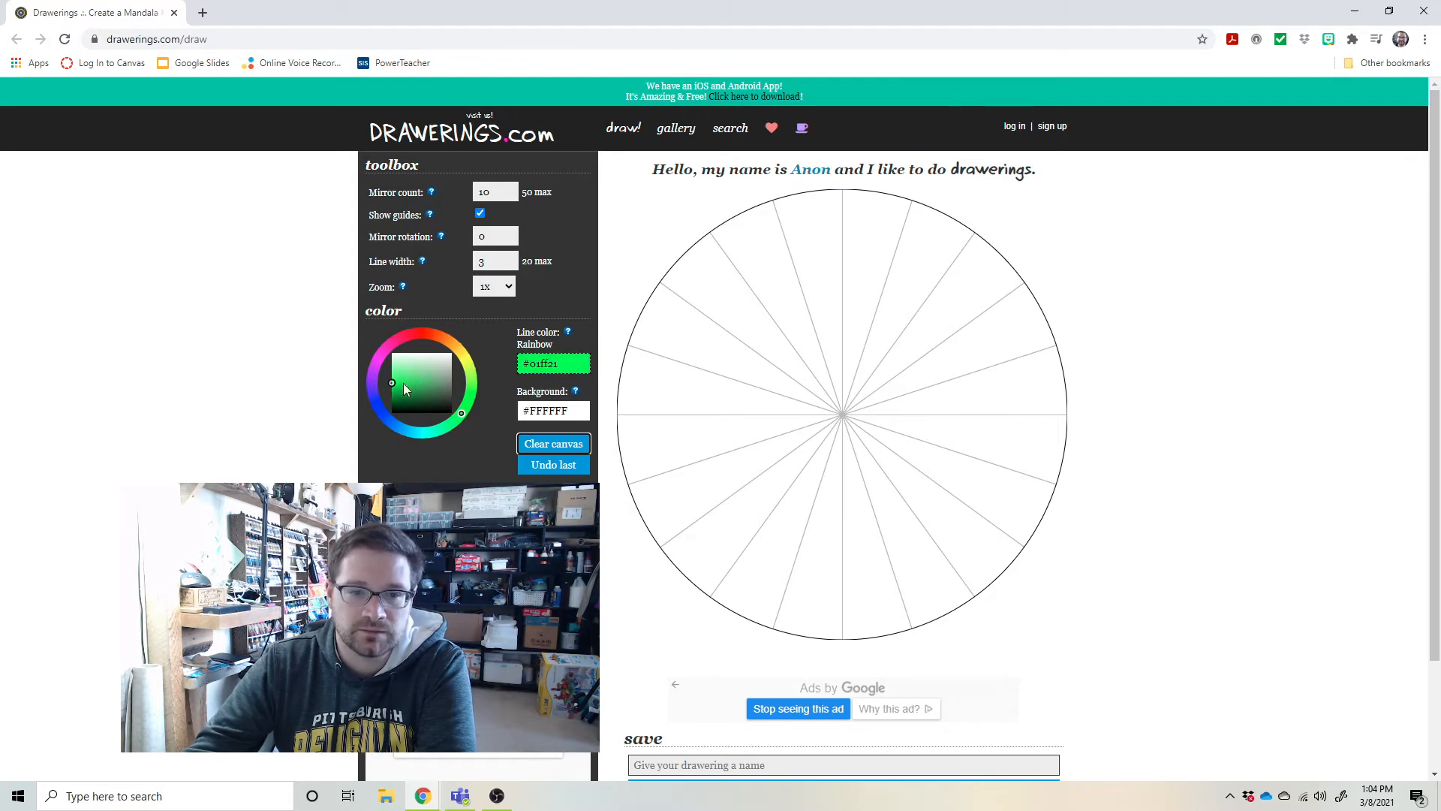
{"action": "left_click", "coordinate": [390, 380]}
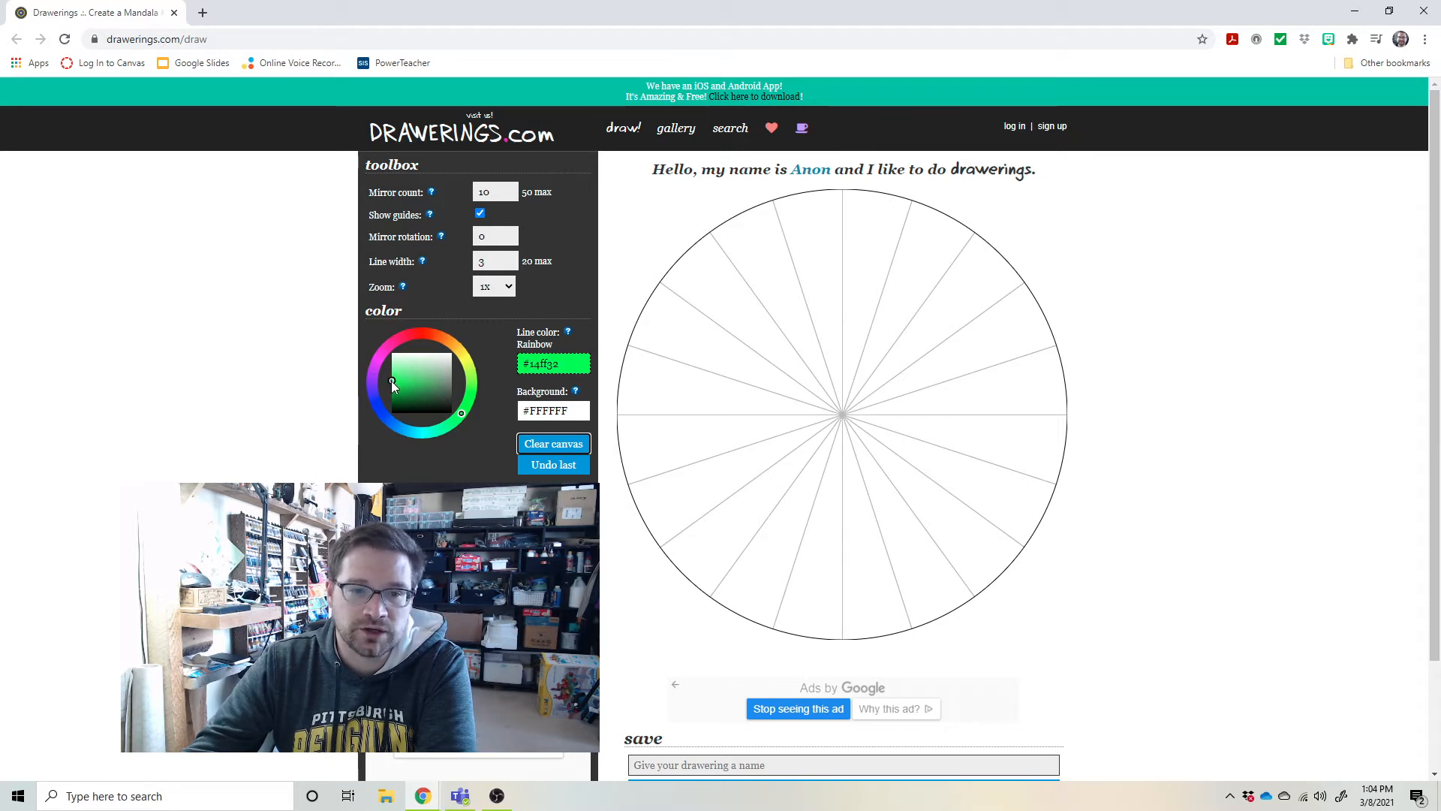
{"action": "mouse_move", "coordinate": [391, 380]}
{"action": "left_mouse_down"}
{"action": "mouse_move", "coordinate": [413, 381]}
{"action": "mouse_move", "coordinate": [412, 399]}
{"action": "mouse_move", "coordinate": [416, 367]}
{"action": "mouse_move", "coordinate": [397, 383]}
{"action": "mouse_move", "coordinate": [447, 376]}
{"action": "mouse_move", "coordinate": [448, 387]}
{"action": "mouse_move", "coordinate": [427, 364]}
{"action": "mouse_move", "coordinate": [401, 382]}
{"action": "left_mouse_up"}
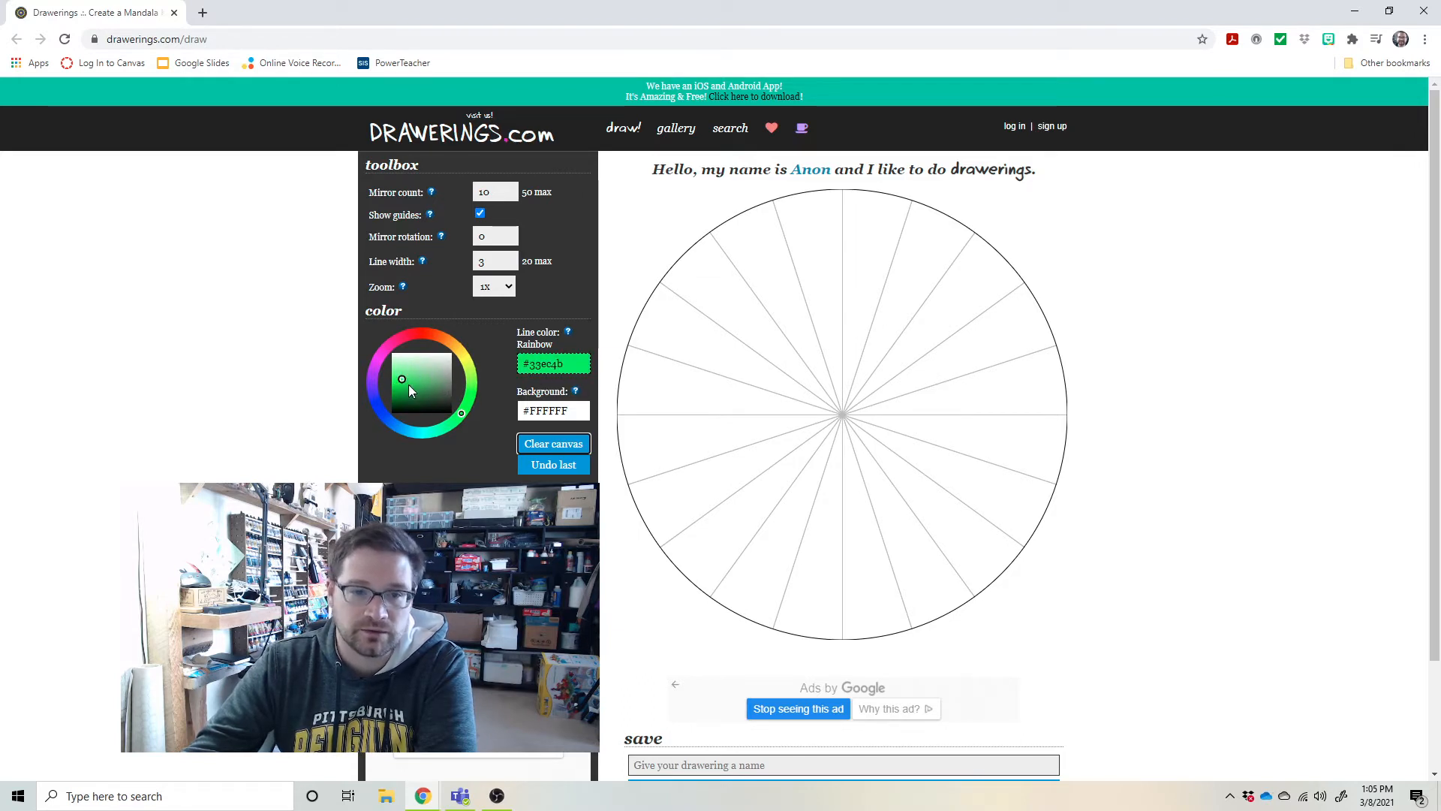
{"action": "left_click_drag", "start_coordinate": [402, 380], "coordinate": [399, 385]}
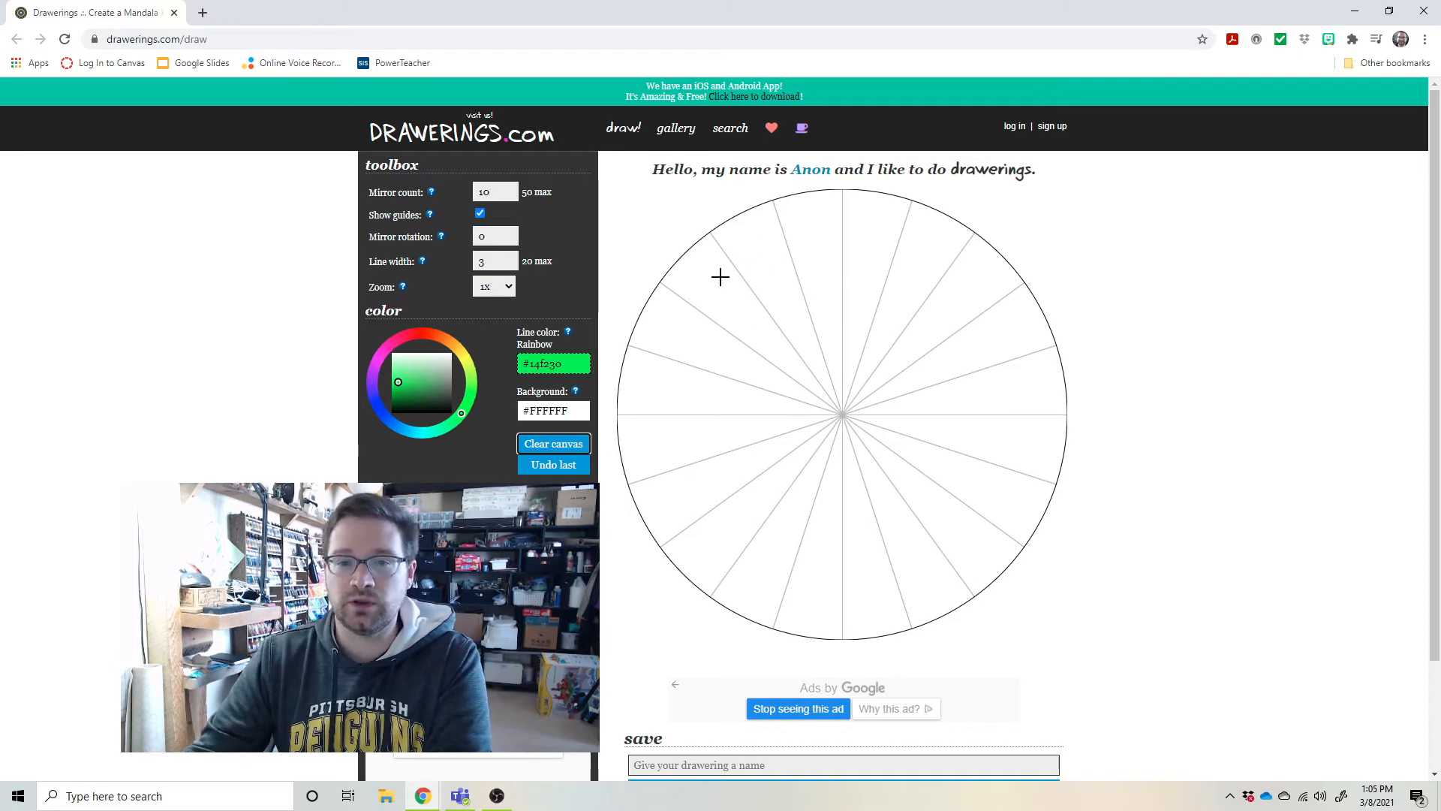
{"action": "mouse_move", "coordinate": [678, 280]}
{"action": "left_mouse_down"}
{"action": "mouse_move", "coordinate": [708, 298]}
{"action": "mouse_move", "coordinate": [737, 292]}
{"action": "mouse_move", "coordinate": [737, 319]}
{"action": "mouse_move", "coordinate": [762, 321]}
{"action": "mouse_move", "coordinate": [787, 354]}
{"action": "left_mouse_up"}
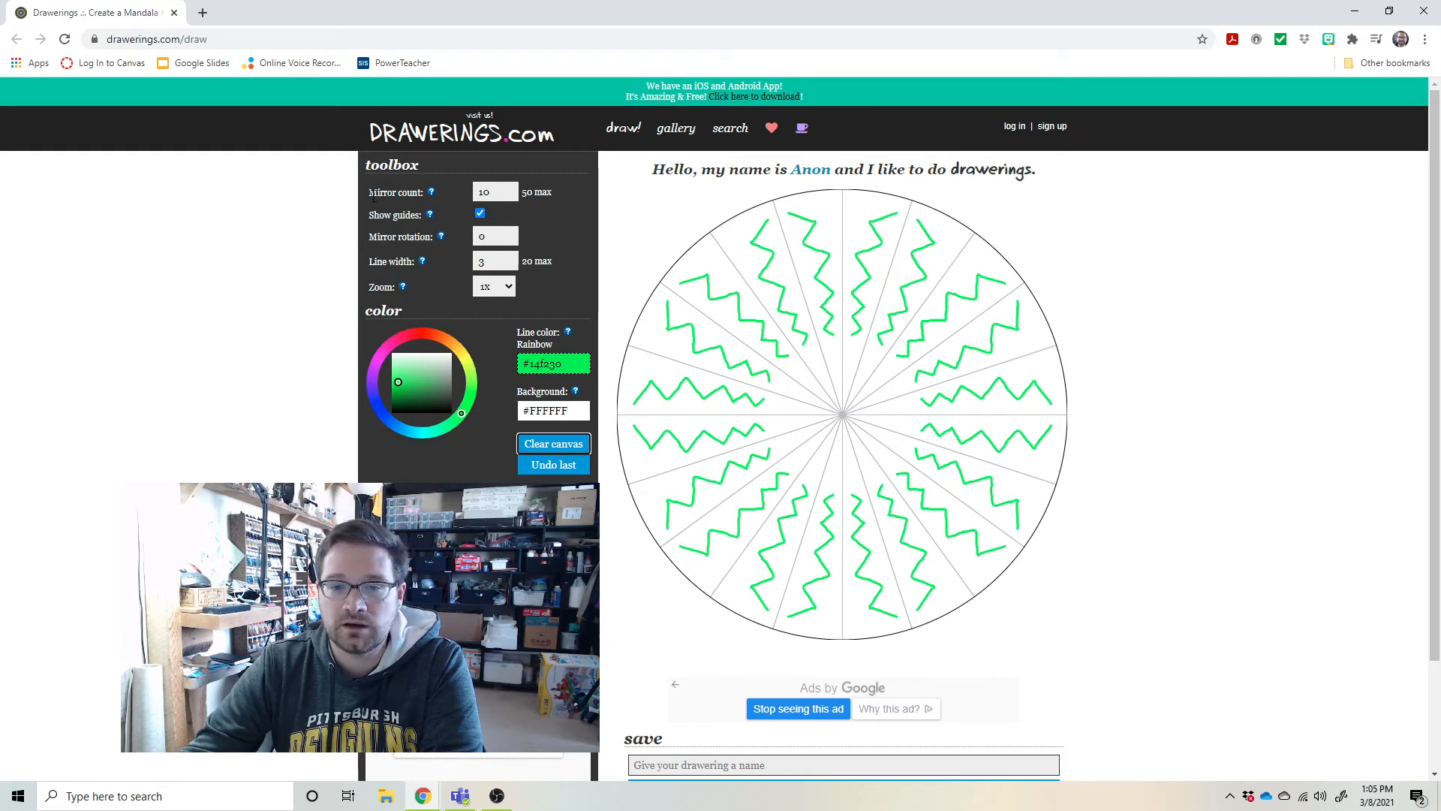
Step: Try a mirror count of 12 on the green zigzag and restore it to 10
{"action": "left_click", "coordinate": [492, 192]}
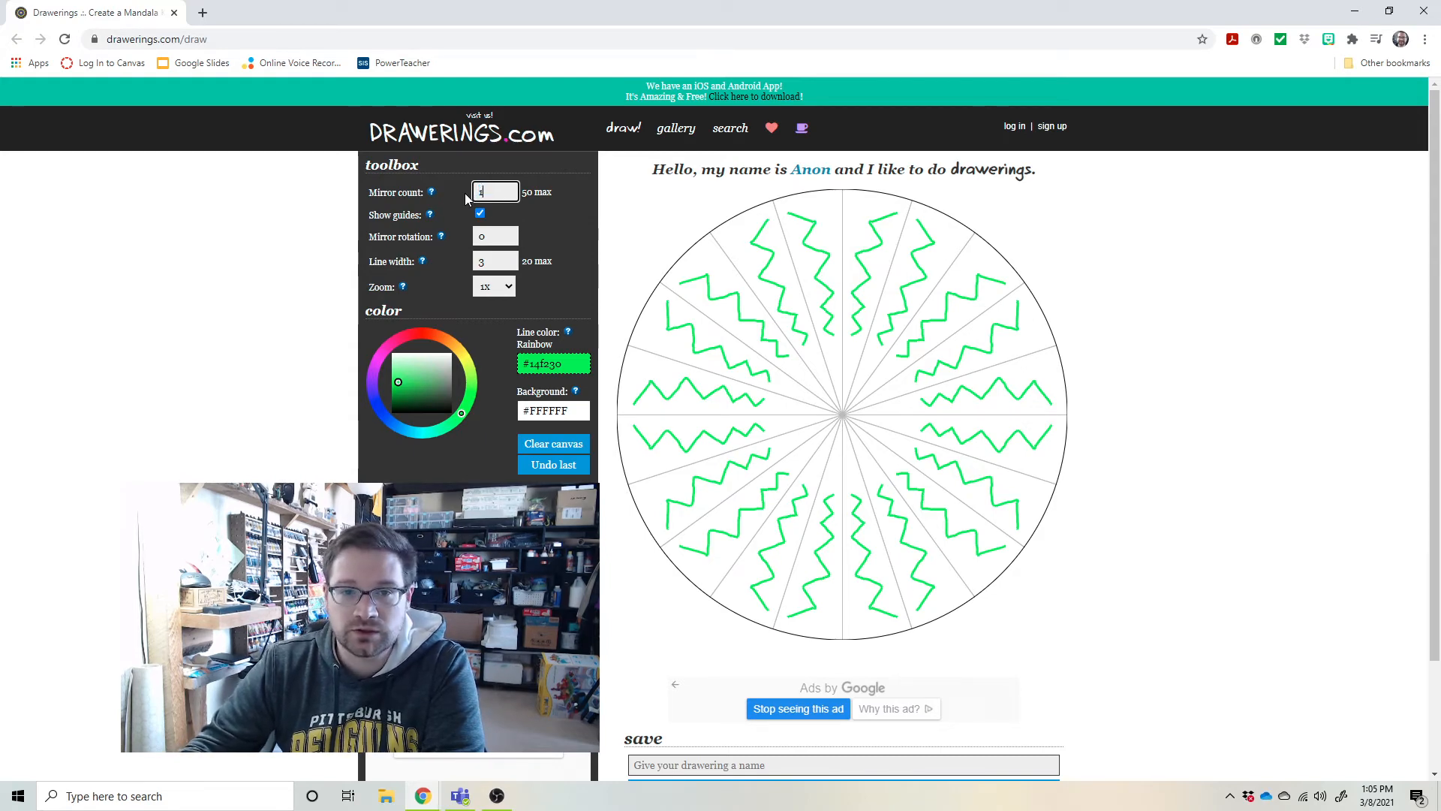
{"action": "type", "text": "2"}
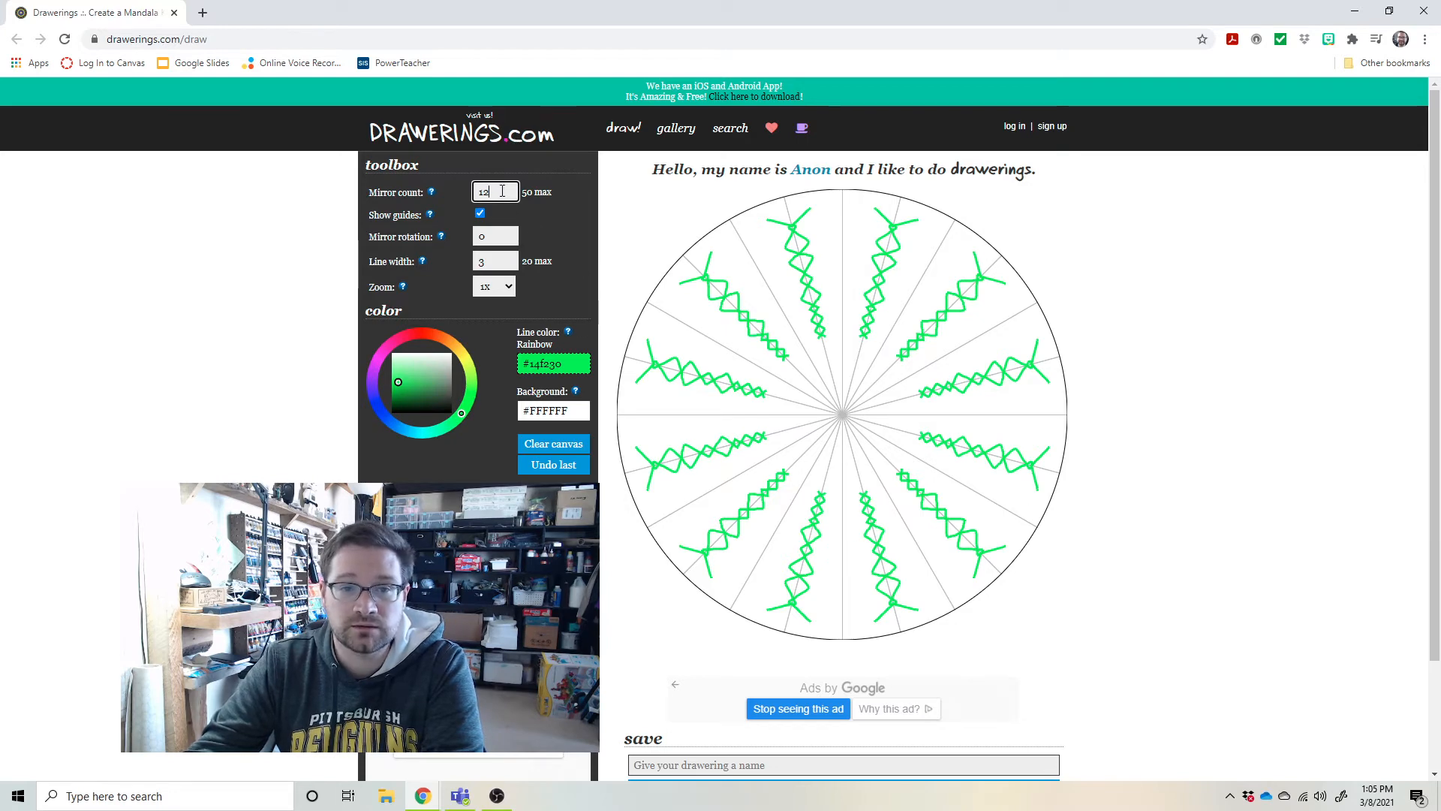
{"action": "key", "text": "BackSpace"}
{"action": "key", "text": "BackSpace"}
{"action": "type", "text": "10"}
{"action": "key", "text": "Return"}
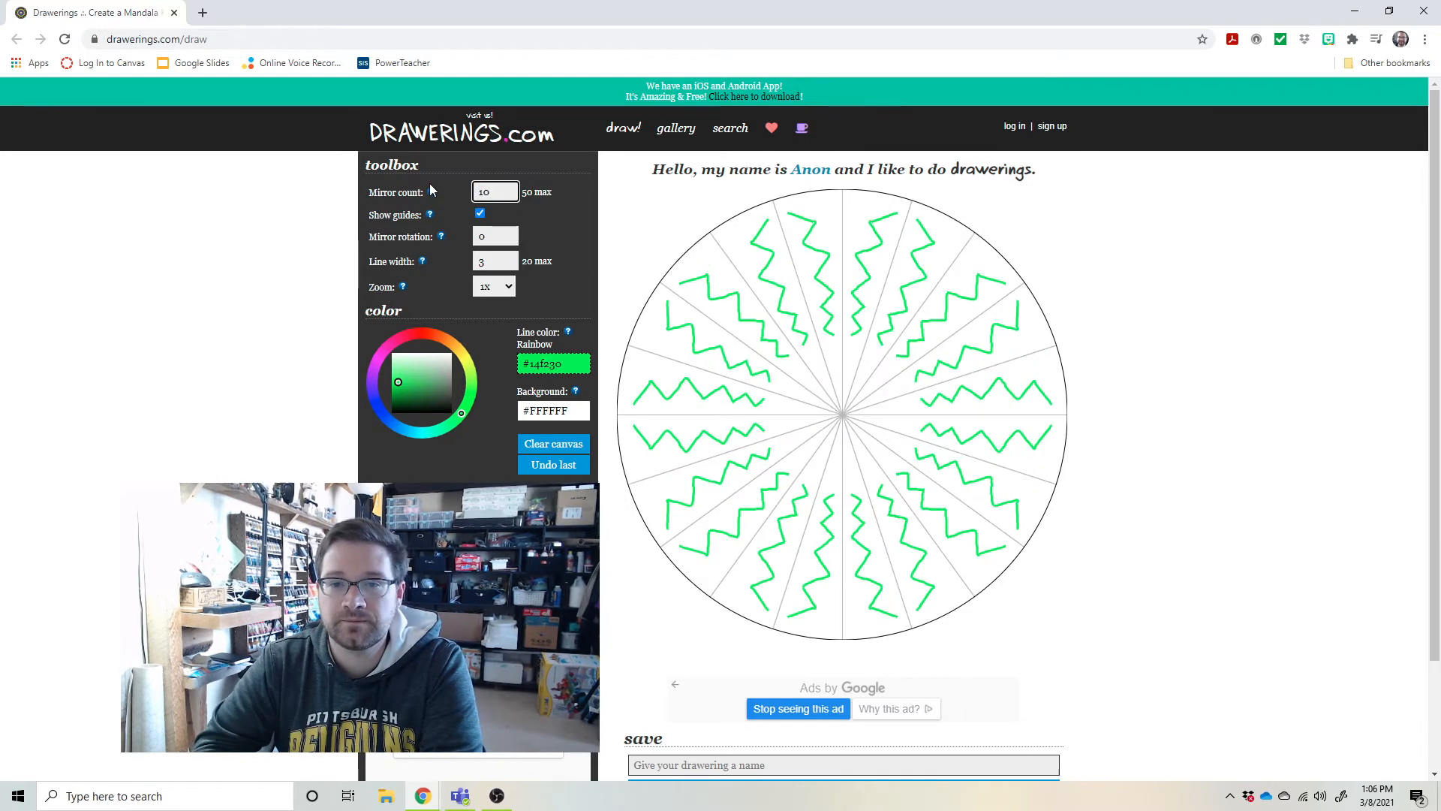
Step: Set the mirror count to 8
{"action": "mouse_move", "coordinate": [430, 192]}
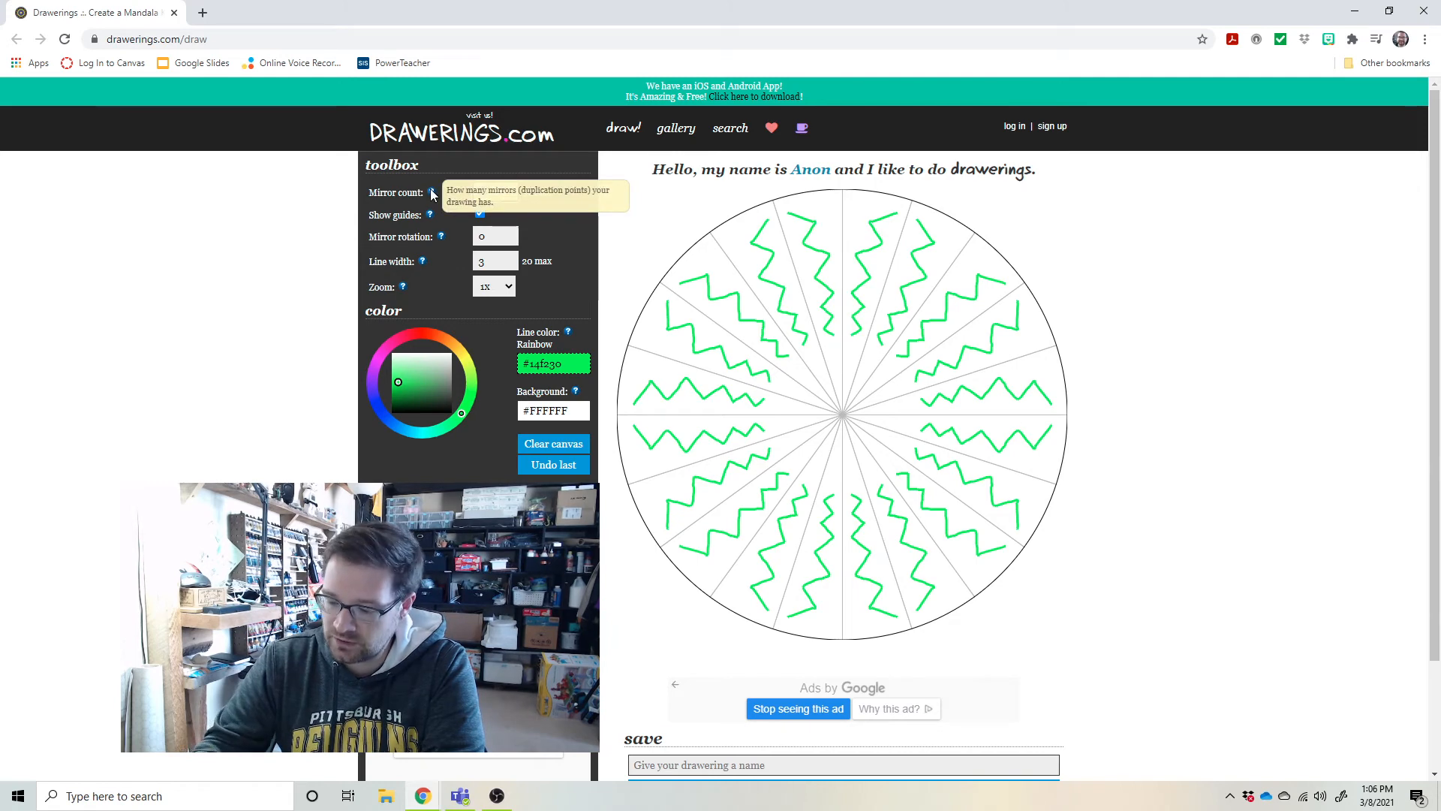
{"action": "key", "text": "BackSpace"}
{"action": "key", "text": "BackSpace"}
{"action": "type", "text": "8"}
{"action": "key", "text": "Return"}
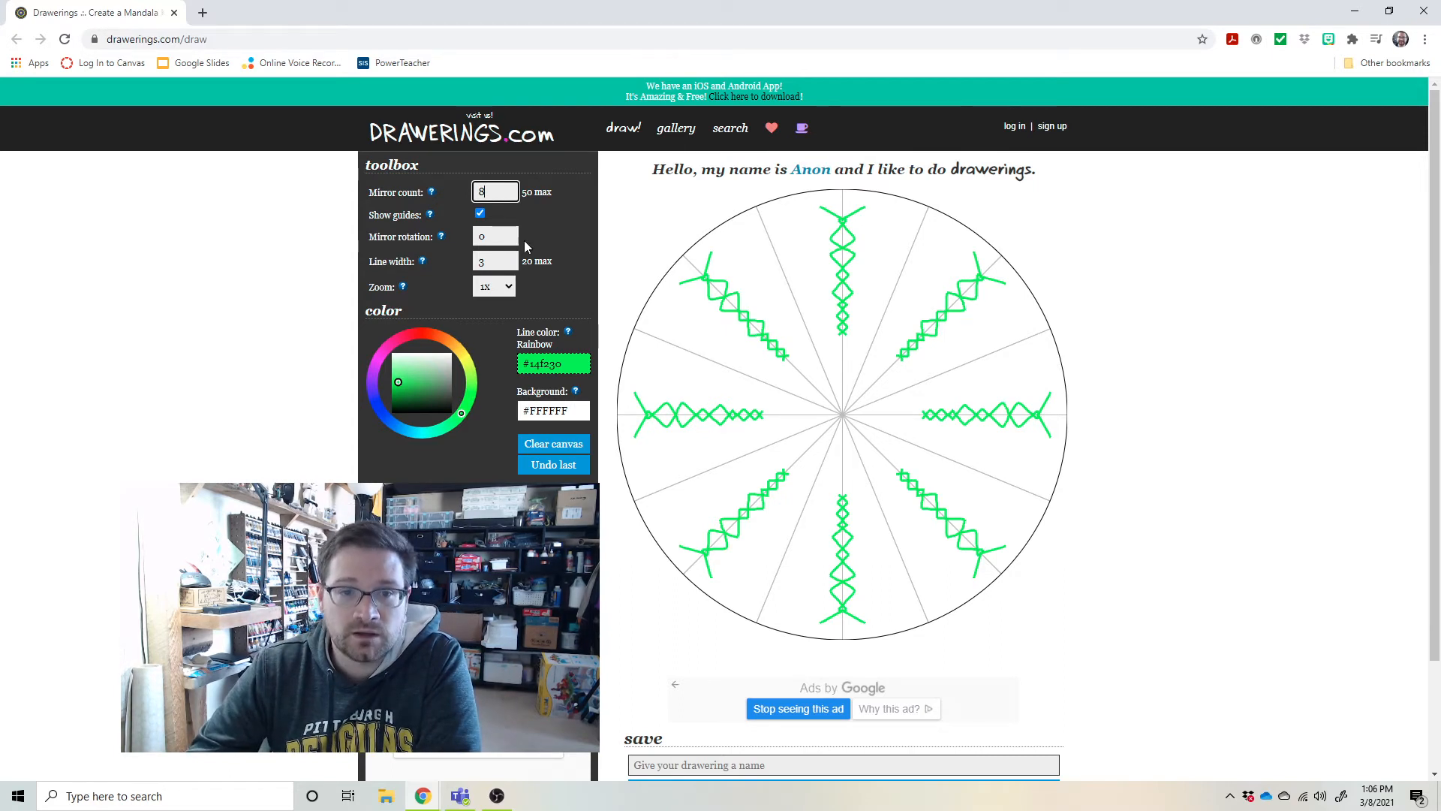
Step: Switch the guides off and on again, and try a mirror rotation of 2 before resetting it to 0
{"action": "left_click", "coordinate": [480, 215]}
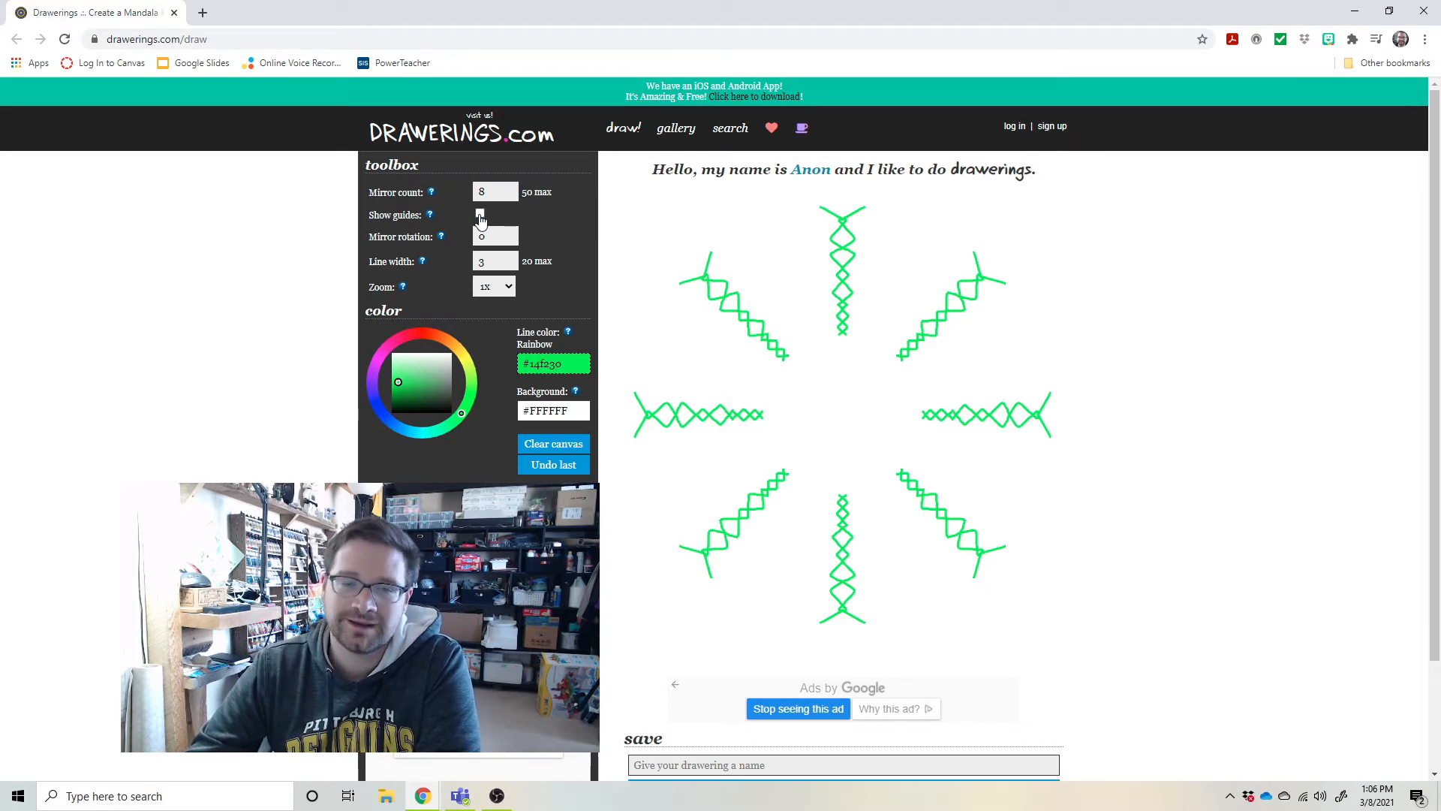
{"action": "left_click", "coordinate": [480, 216]}
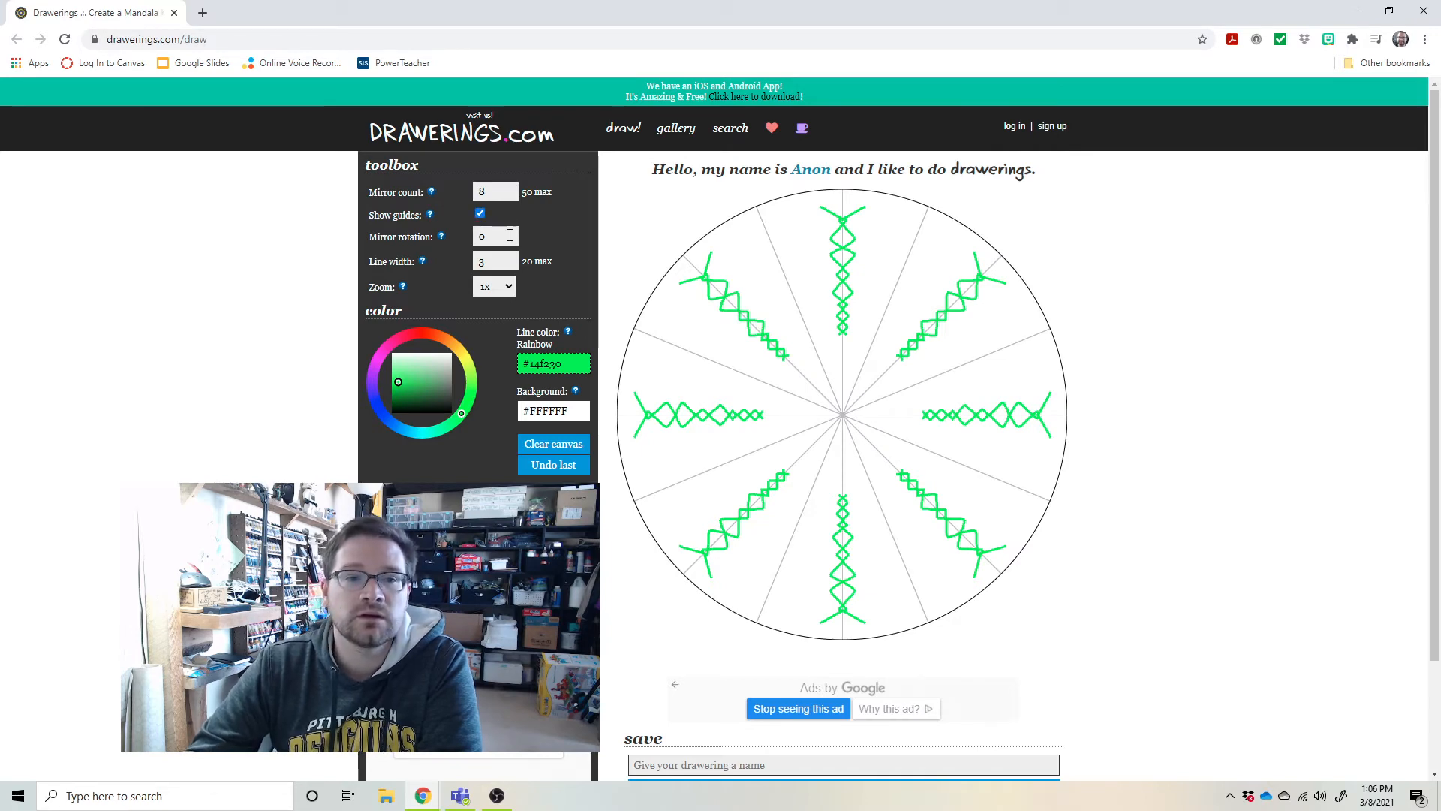
{"action": "left_click_drag", "start_coordinate": [488, 236], "coordinate": [467, 239]}
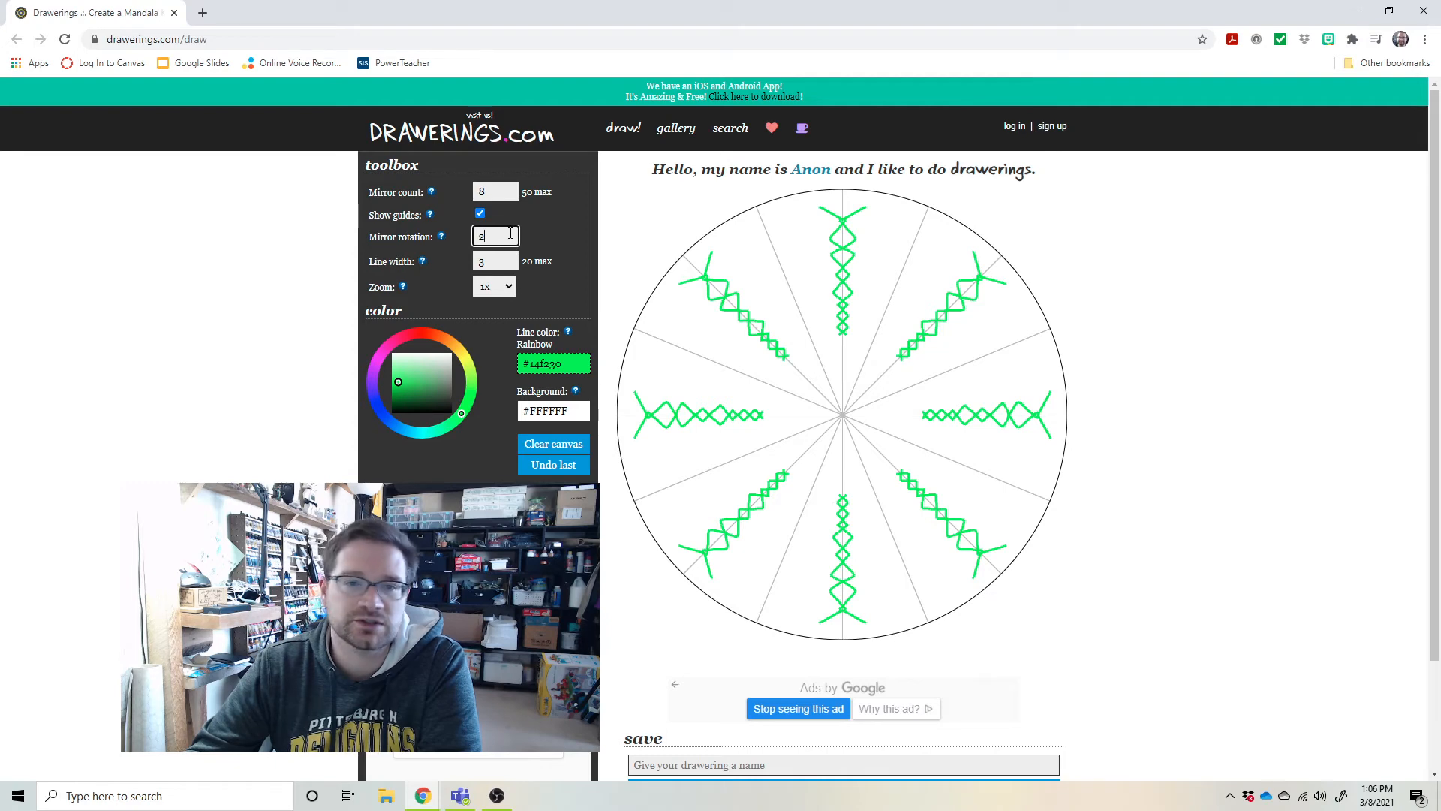
{"action": "mouse_move", "coordinate": [448, 237]}
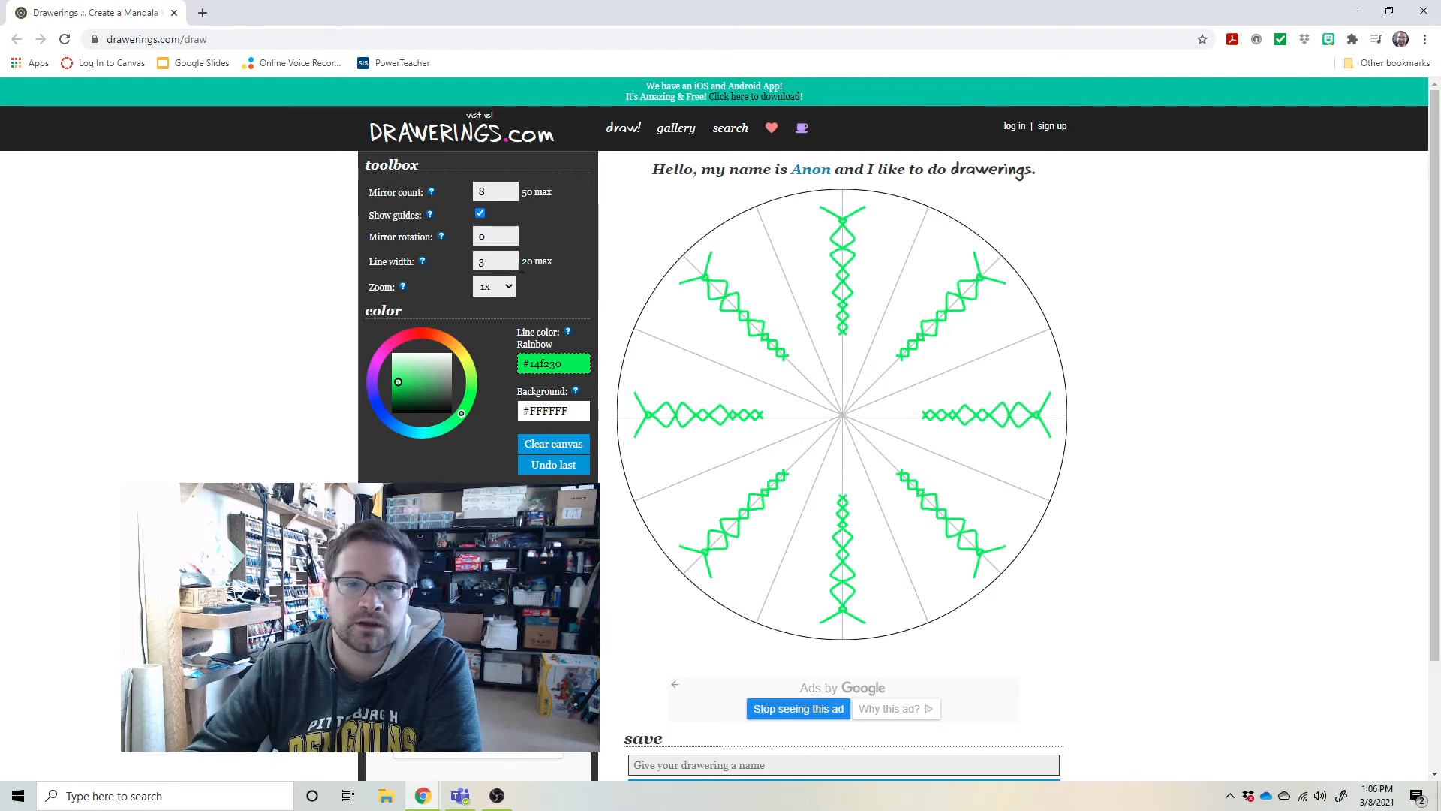
Step: Draw a wavy outline beside the green zigzag, from the rim toward the centre, with line width 10 and pink #f214bb
{"action": "left_click_drag", "start_coordinate": [499, 263], "coordinate": [440, 261]}
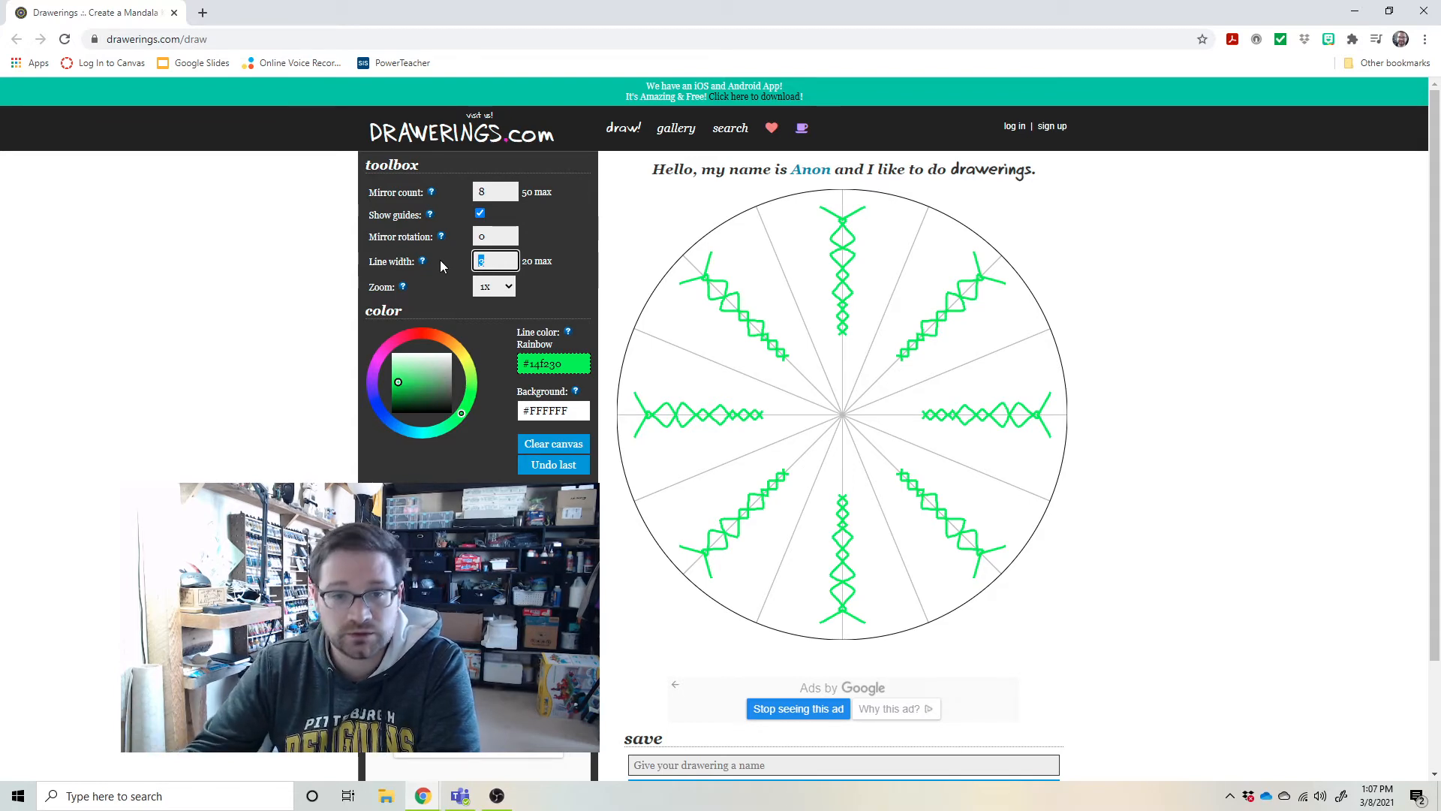
{"action": "type", "text": "10"}
{"action": "left_click", "coordinate": [577, 274]}
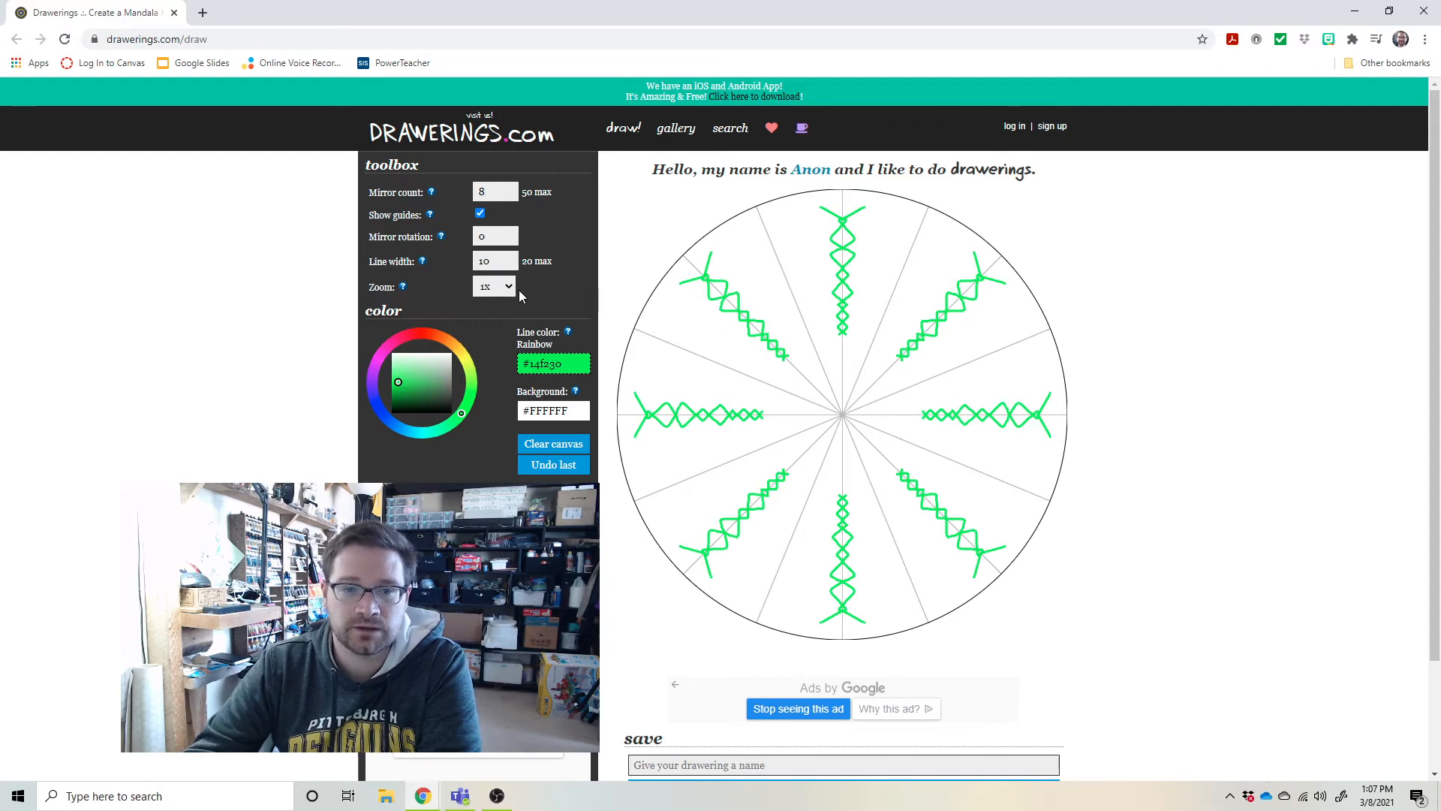
{"action": "left_click", "coordinate": [410, 336]}
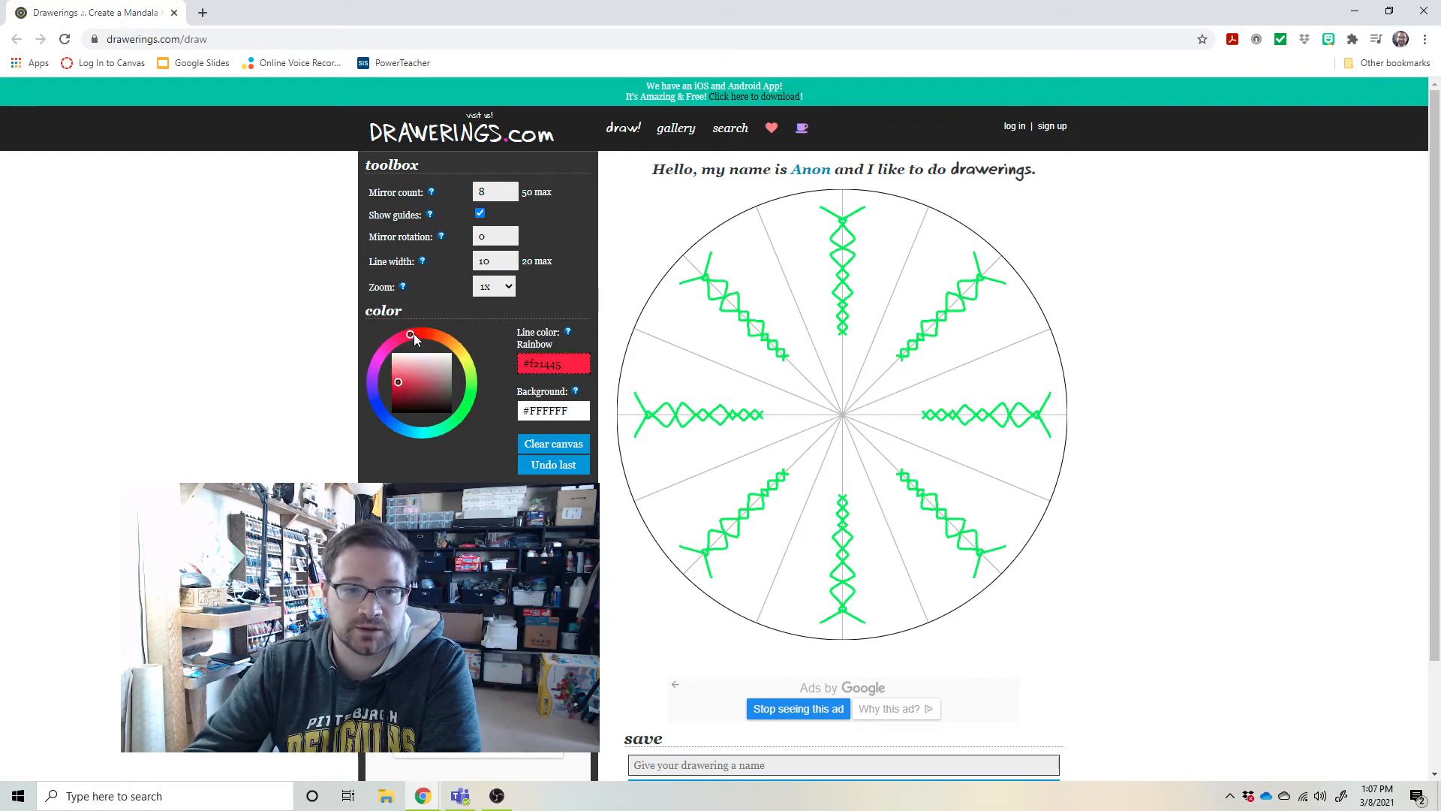
{"action": "left_click_drag", "start_coordinate": [415, 335], "coordinate": [384, 346]}
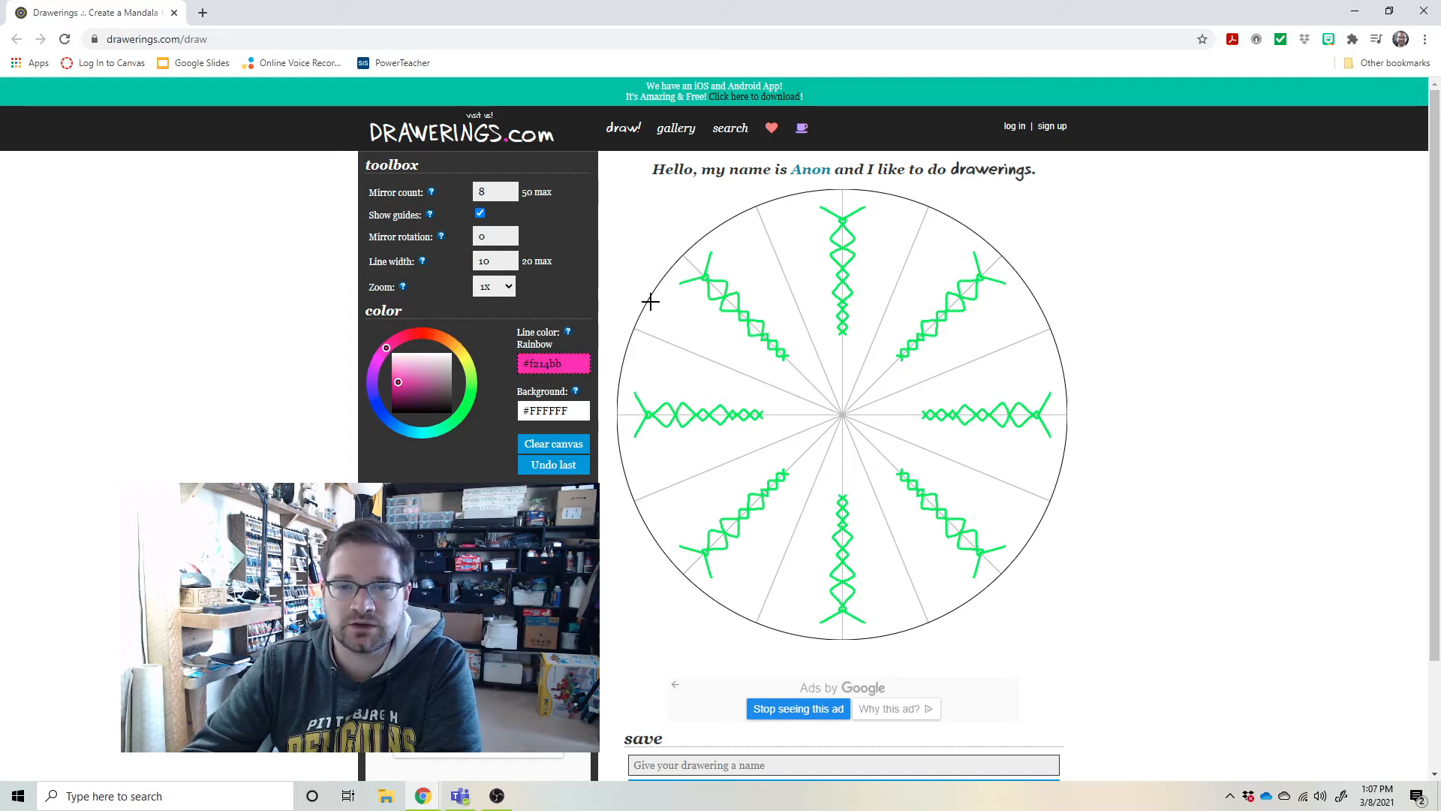
{"action": "mouse_move", "coordinate": [651, 292]}
{"action": "left_mouse_down"}
{"action": "mouse_move", "coordinate": [673, 321]}
{"action": "mouse_move", "coordinate": [747, 344]}
{"action": "mouse_move", "coordinate": [767, 371]}
{"action": "mouse_move", "coordinate": [789, 353]}
{"action": "left_mouse_up"}
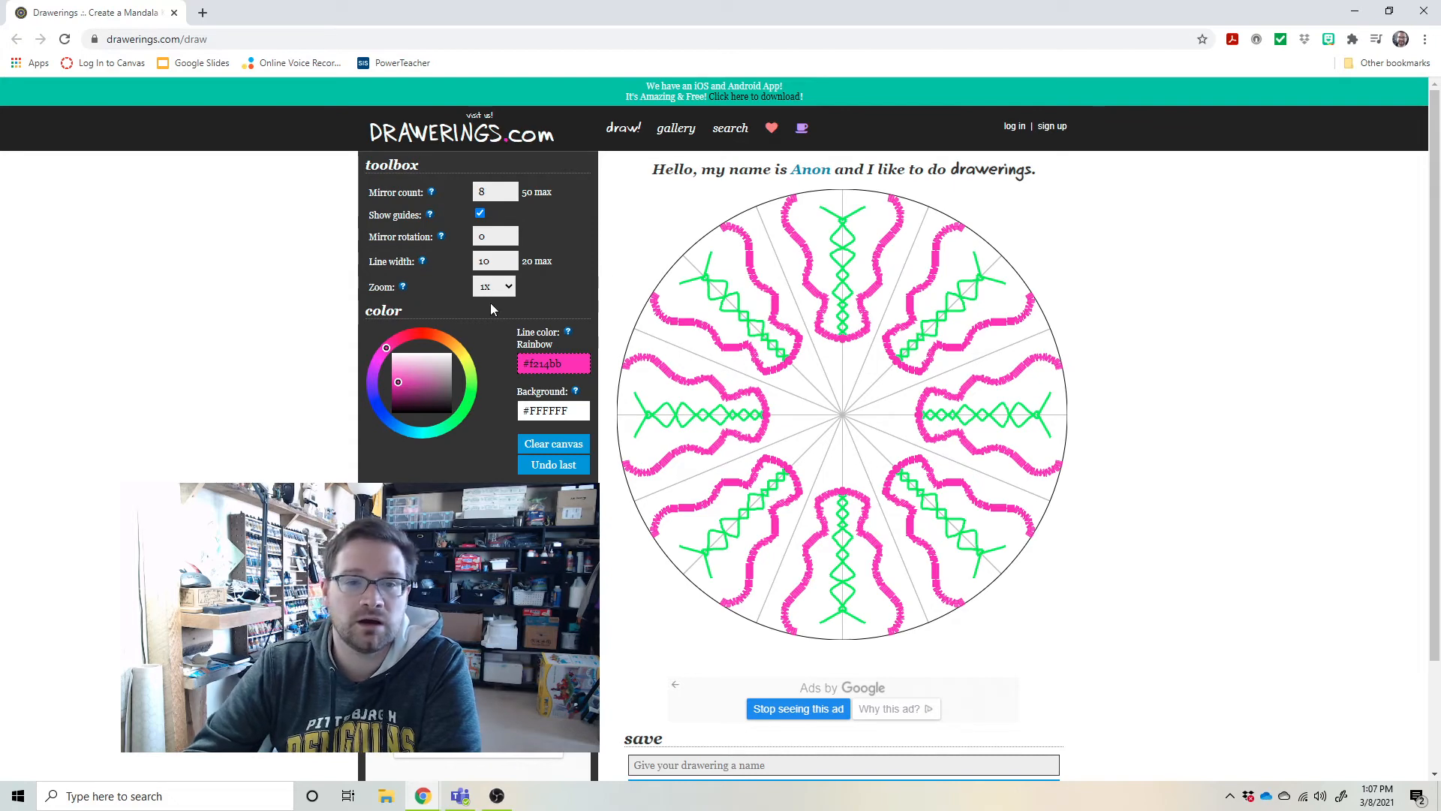
Step: Set the line width to 5
{"action": "left_click_drag", "start_coordinate": [495, 260], "coordinate": [462, 259]}
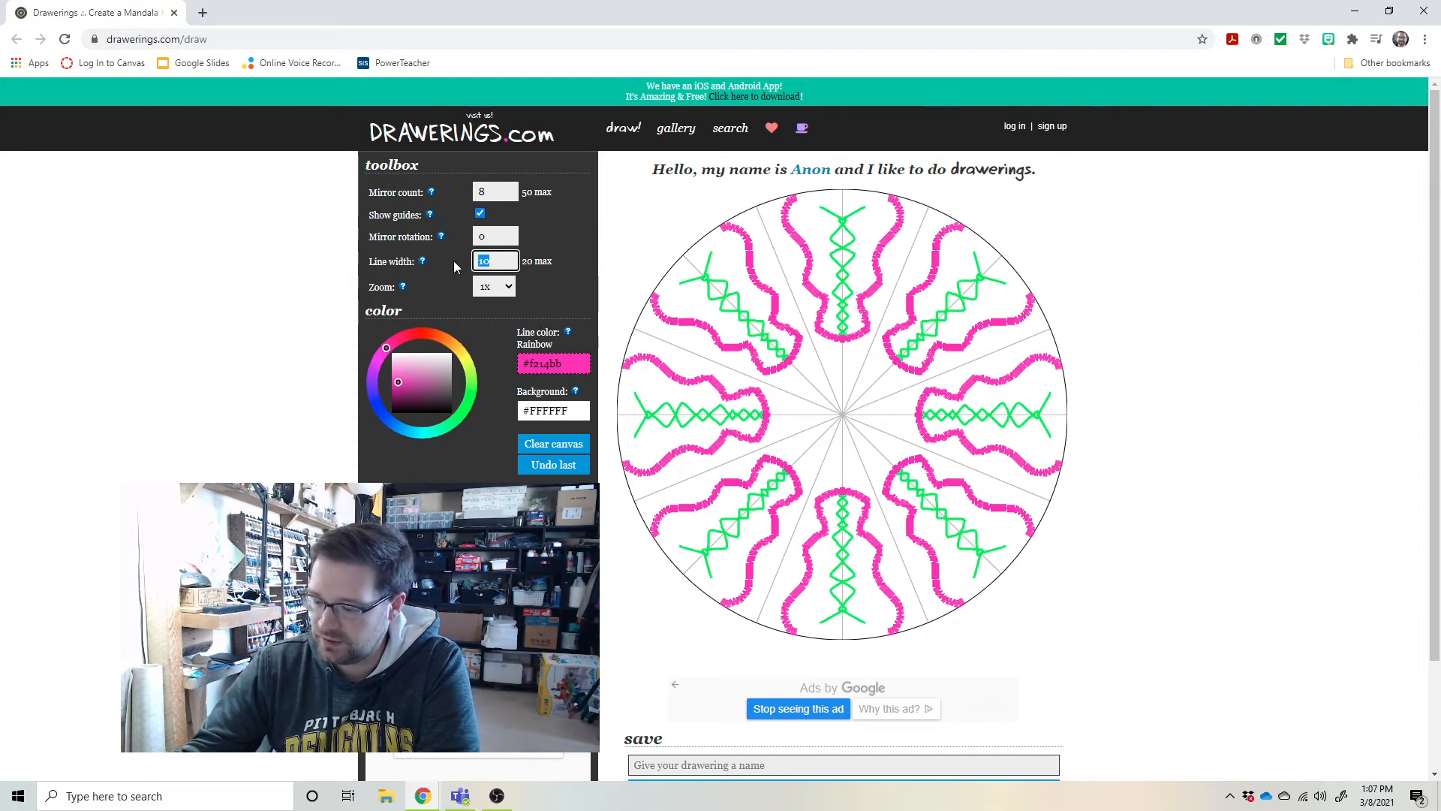
{"action": "type", "text": "5"}
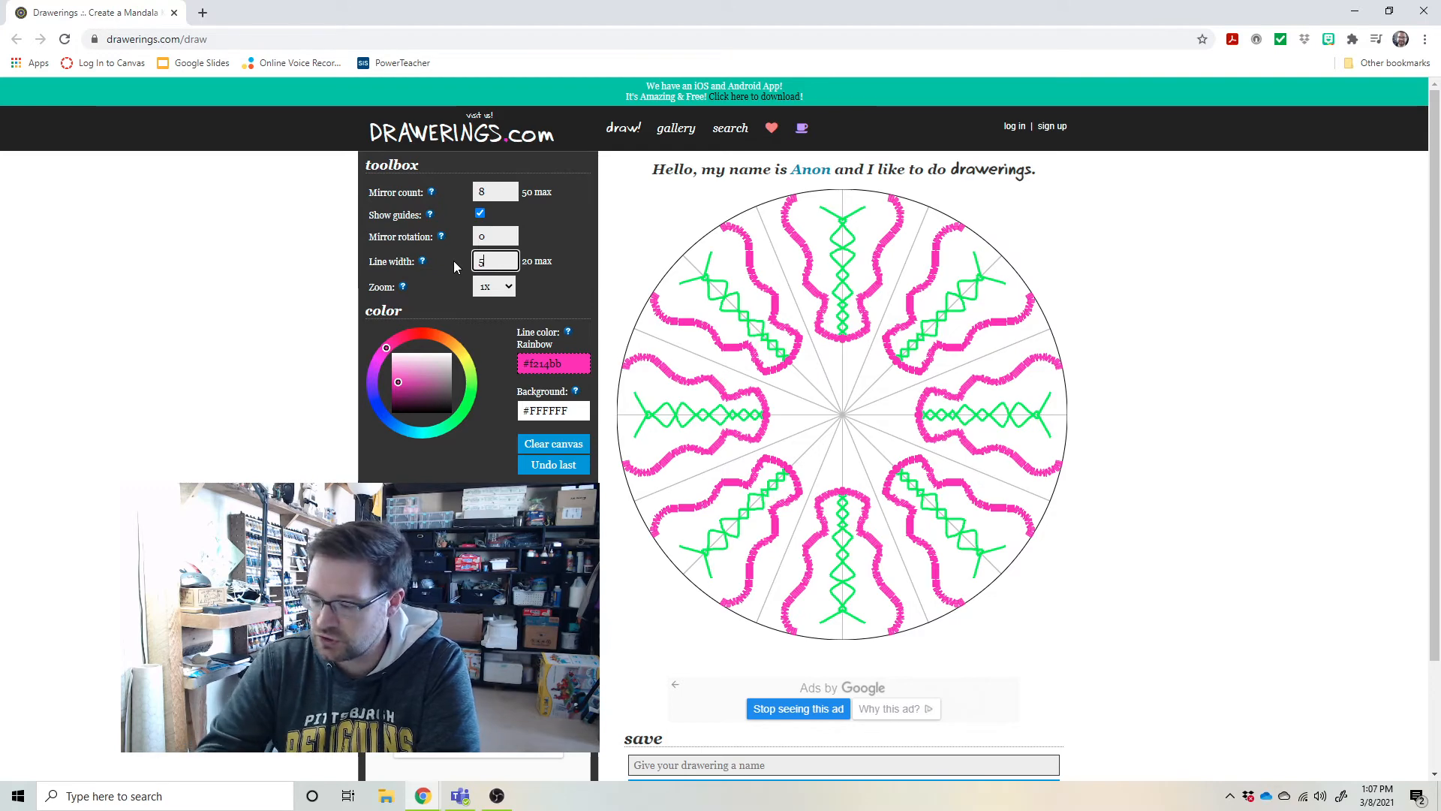
{"action": "left_click", "coordinate": [570, 281]}
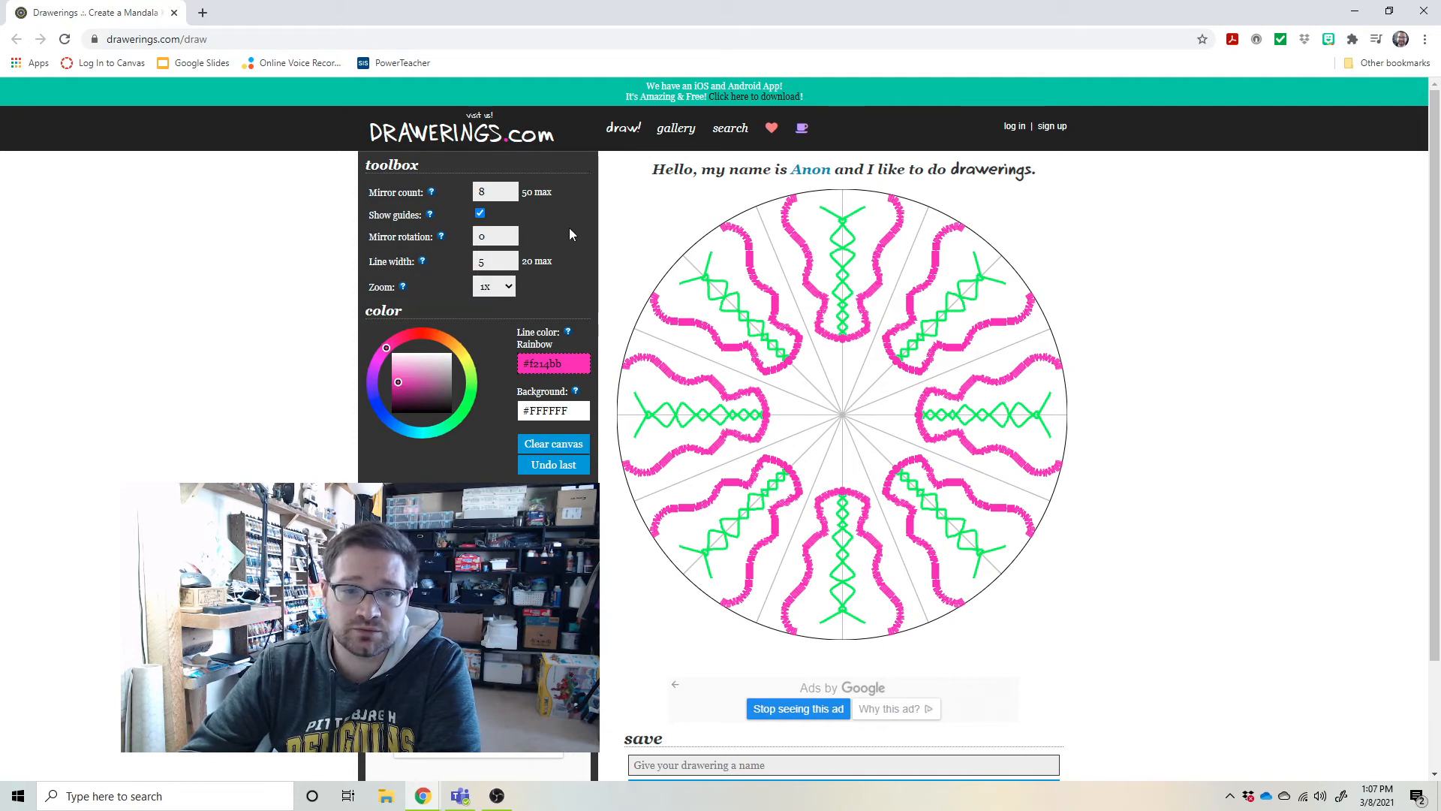
Step: Magnify the canvas to 4x and bring the pink outline and green zigzag of the upper-left segment into view
{"action": "left_click", "coordinate": [504, 287]}
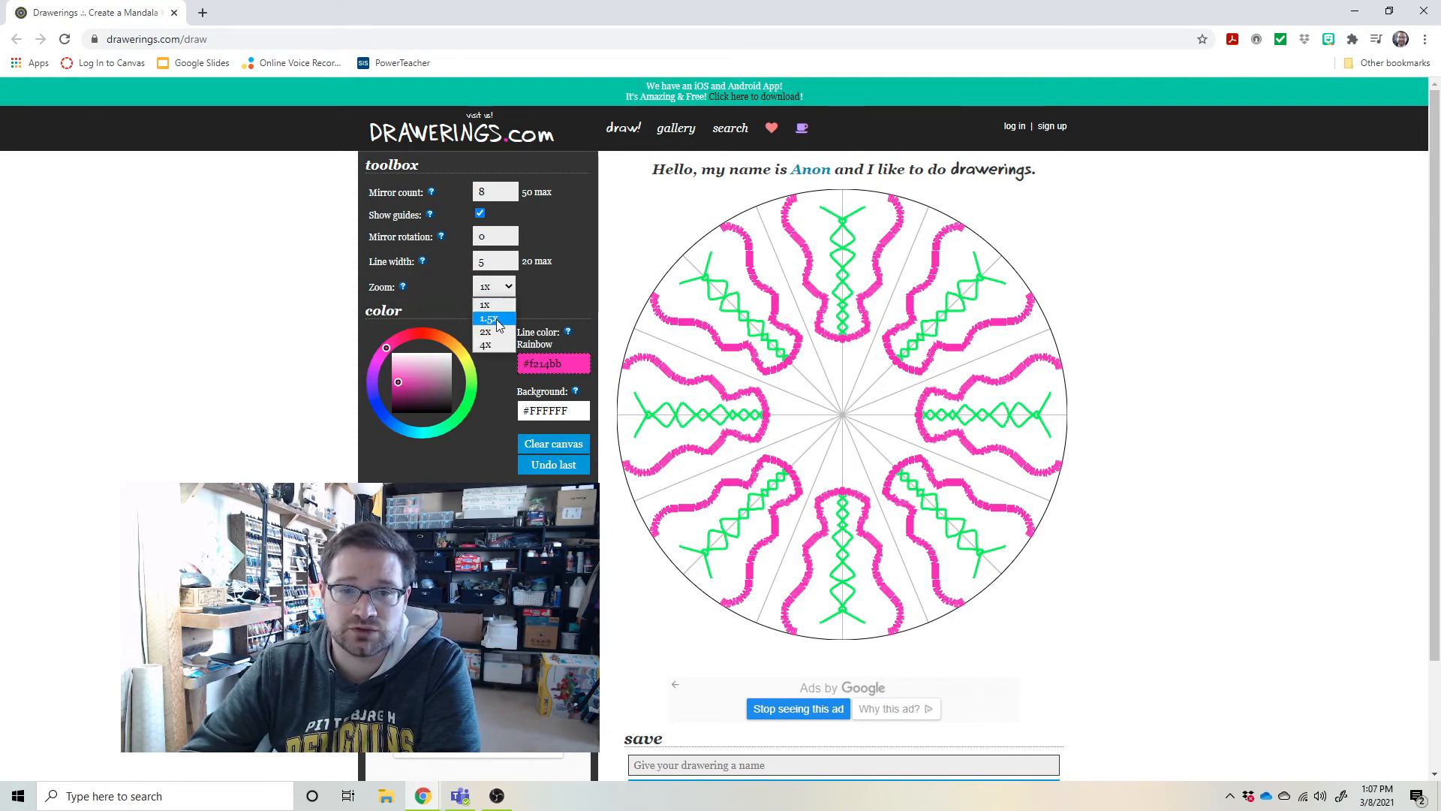
{"action": "left_click", "coordinate": [497, 318]}
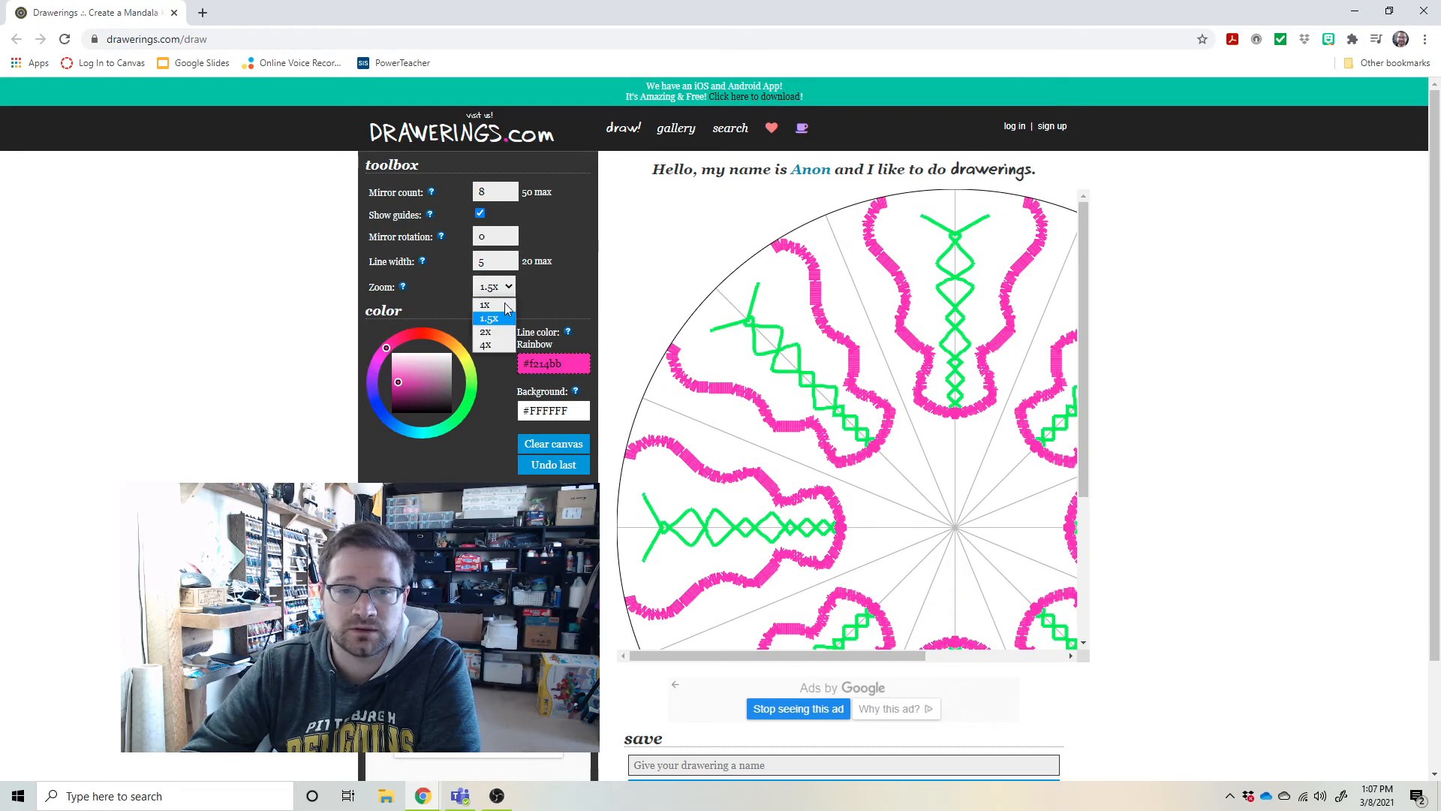
{"action": "left_click", "coordinate": [508, 287]}
{"action": "left_click", "coordinate": [499, 346]}
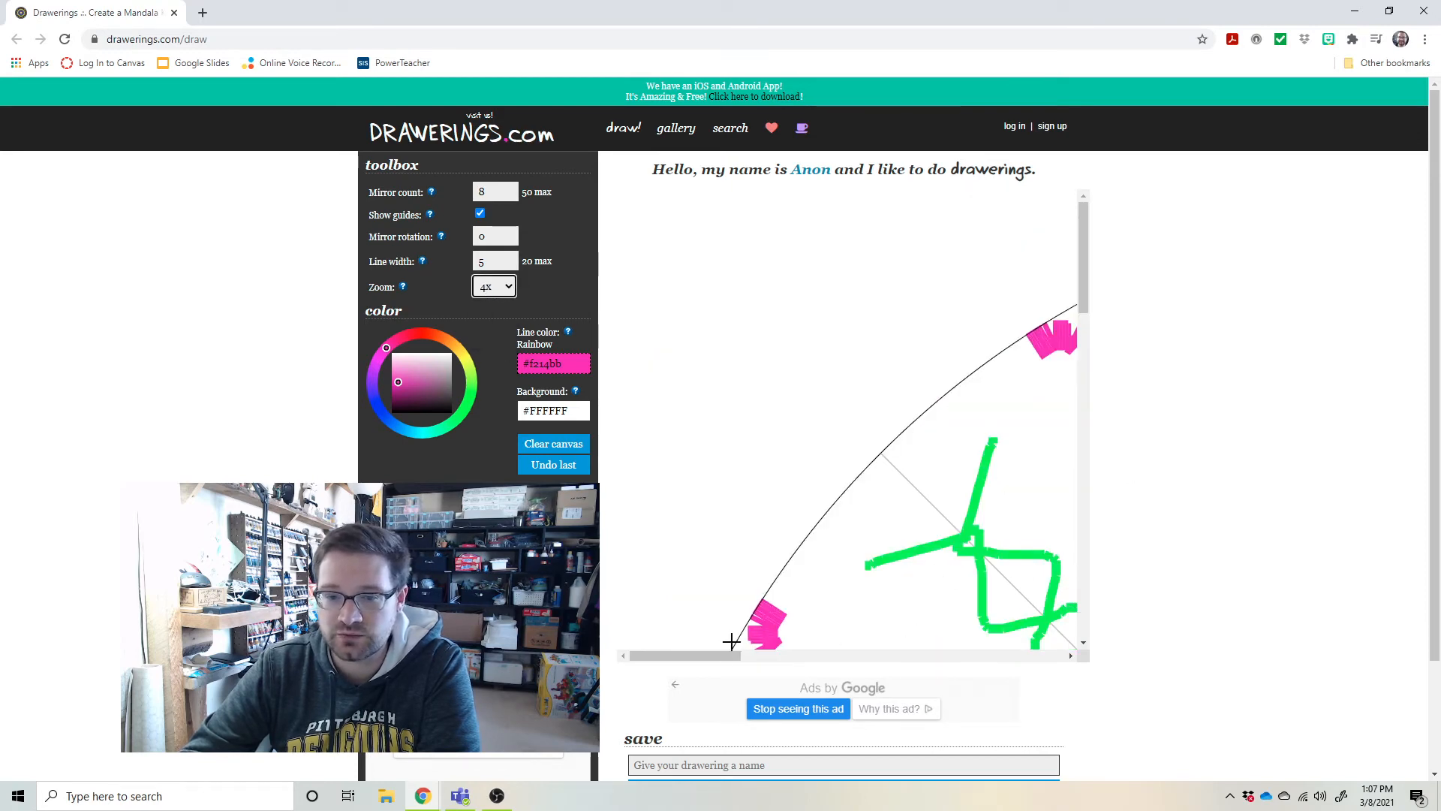
{"action": "left_click_drag", "start_coordinate": [720, 656], "coordinate": [800, 667]}
{"action": "left_click_drag", "start_coordinate": [1086, 276], "coordinate": [1078, 353]}
{"action": "left_click_drag", "start_coordinate": [786, 651], "coordinate": [736, 647]}
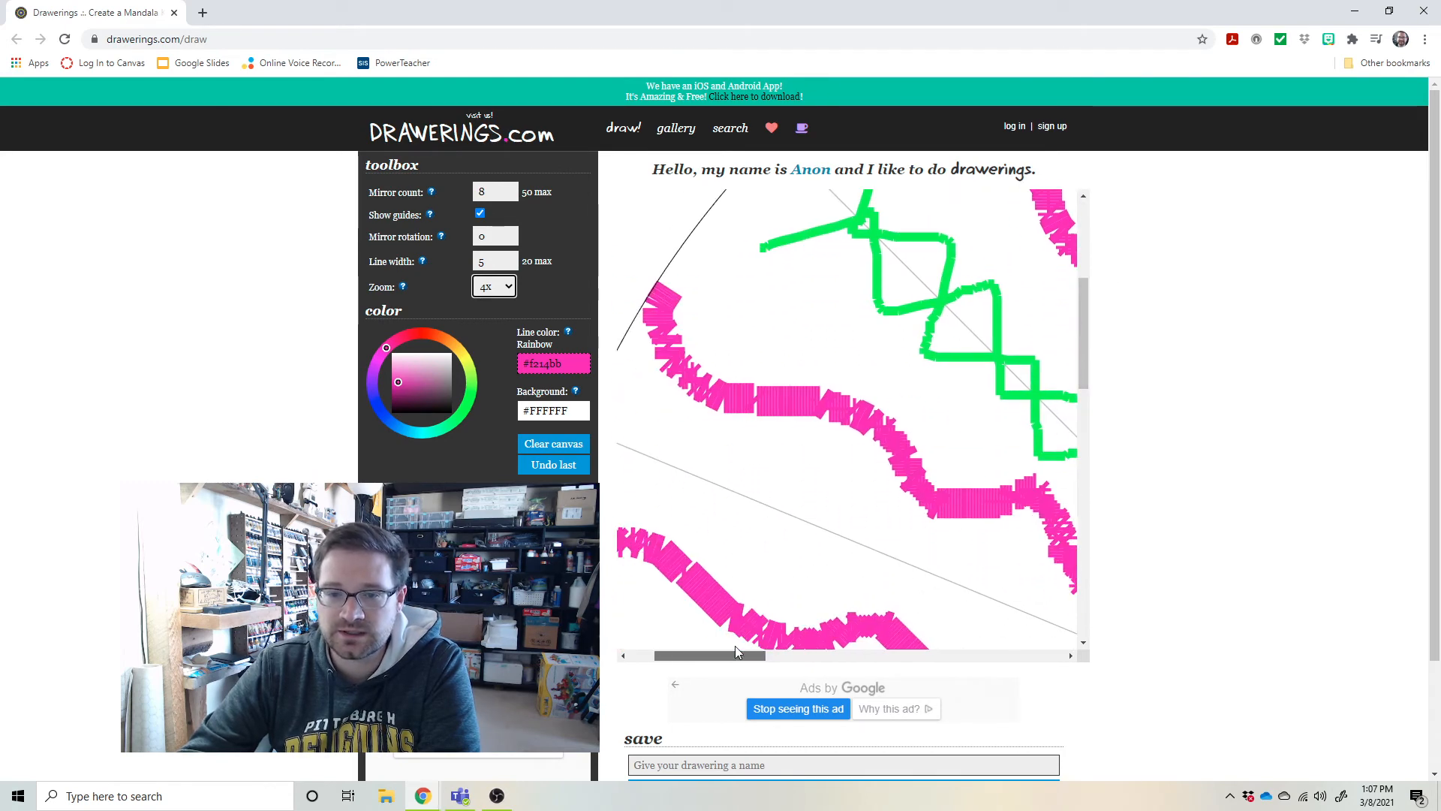
Step: Set the line width to 2 and the line color to black #000000
{"action": "left_click", "coordinate": [513, 261]}
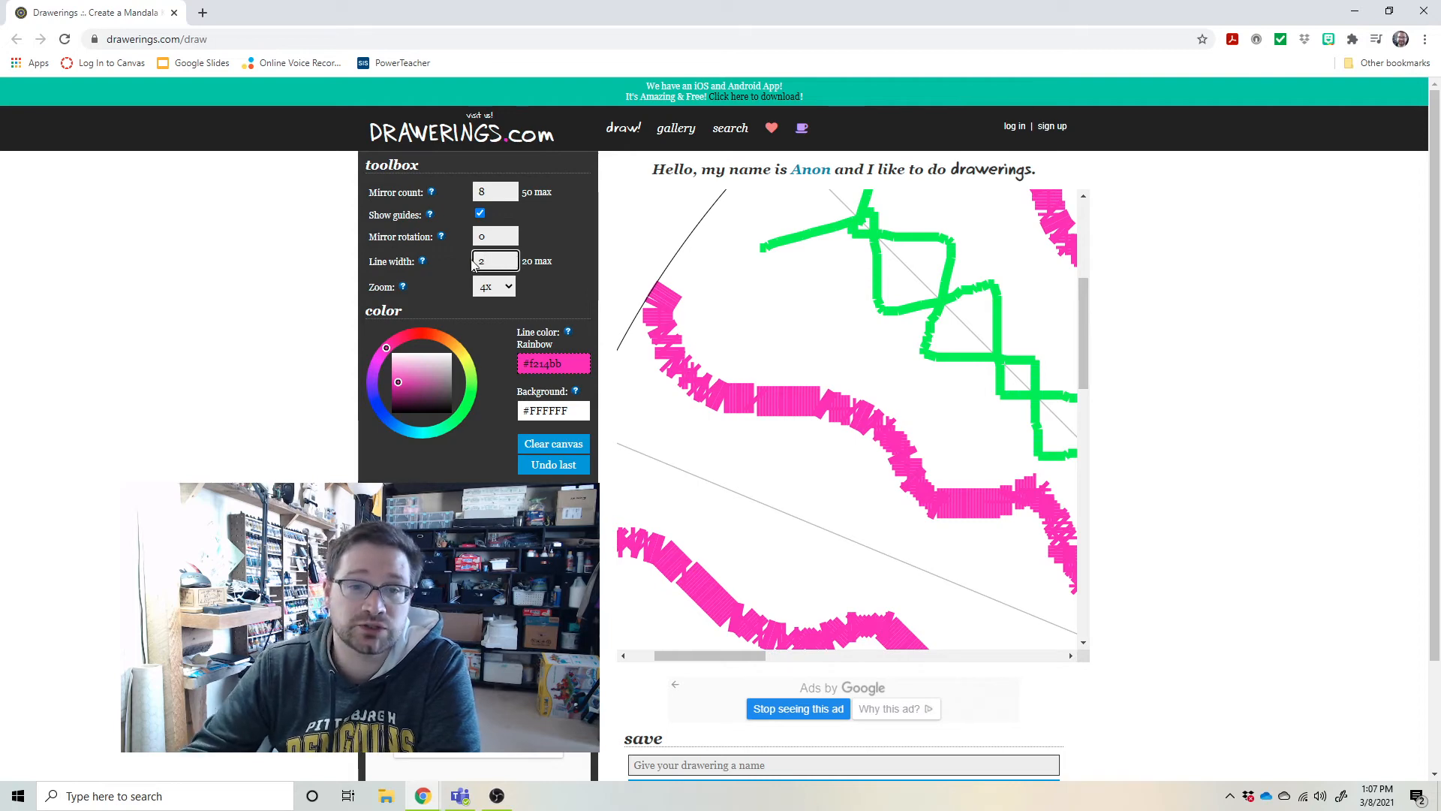
{"action": "left_click", "coordinate": [567, 264]}
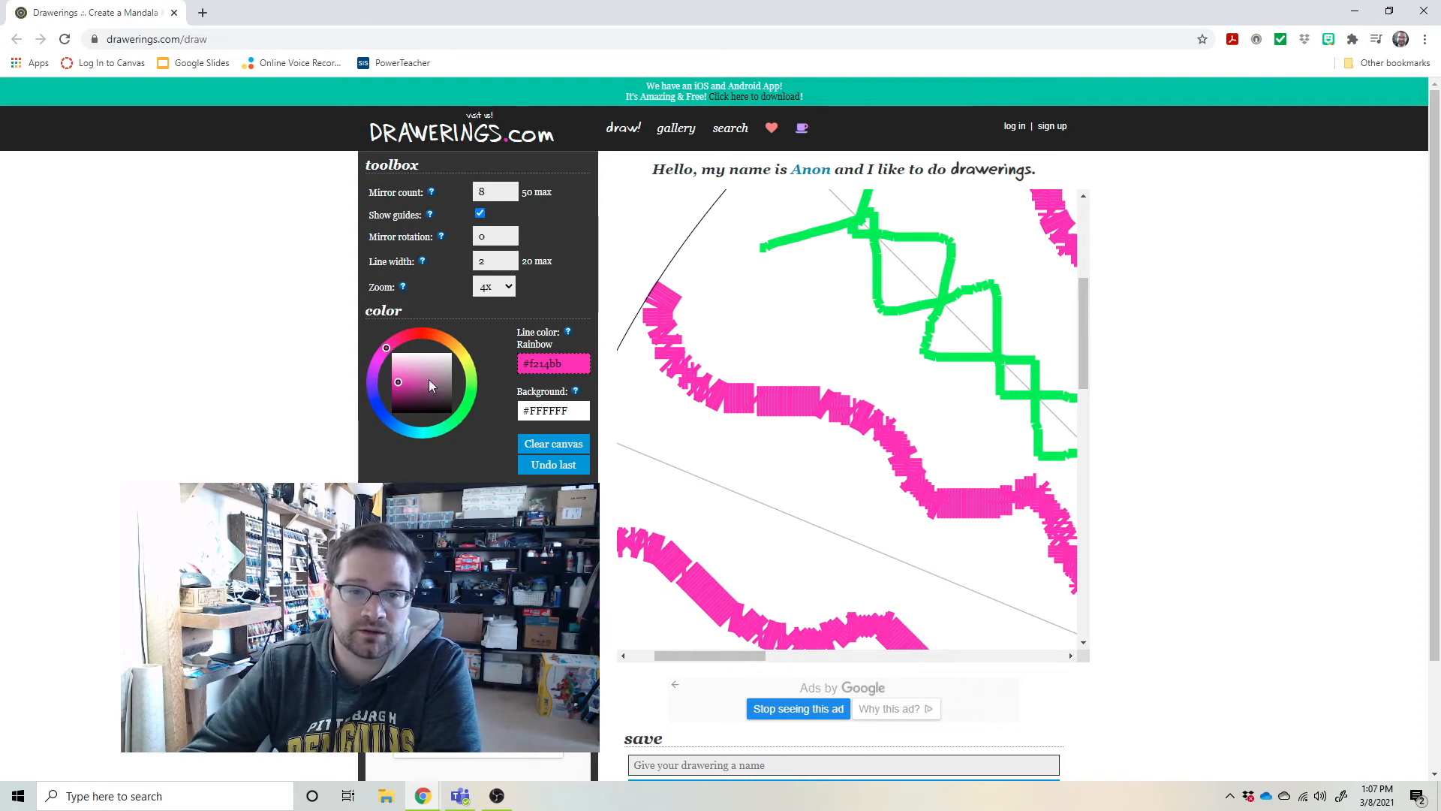
{"action": "left_click_drag", "start_coordinate": [429, 381], "coordinate": [462, 413]}
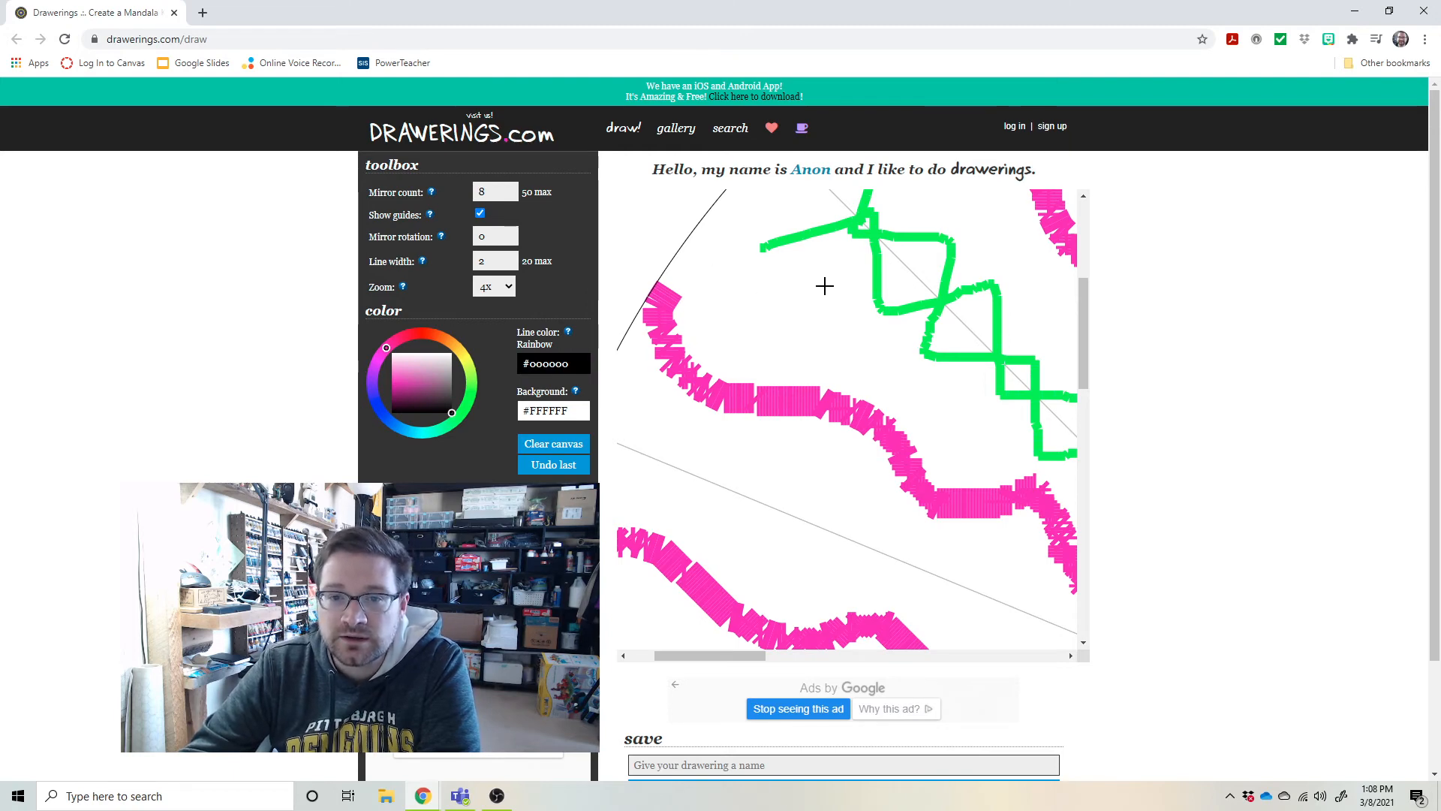
Step: Draw a thin black scalloped line with a small loop around the mandala's centre and undo its last segments
{"action": "left_click", "coordinate": [1002, 660]}
{"action": "left_click_drag", "start_coordinate": [1084, 326], "coordinate": [1081, 384]}
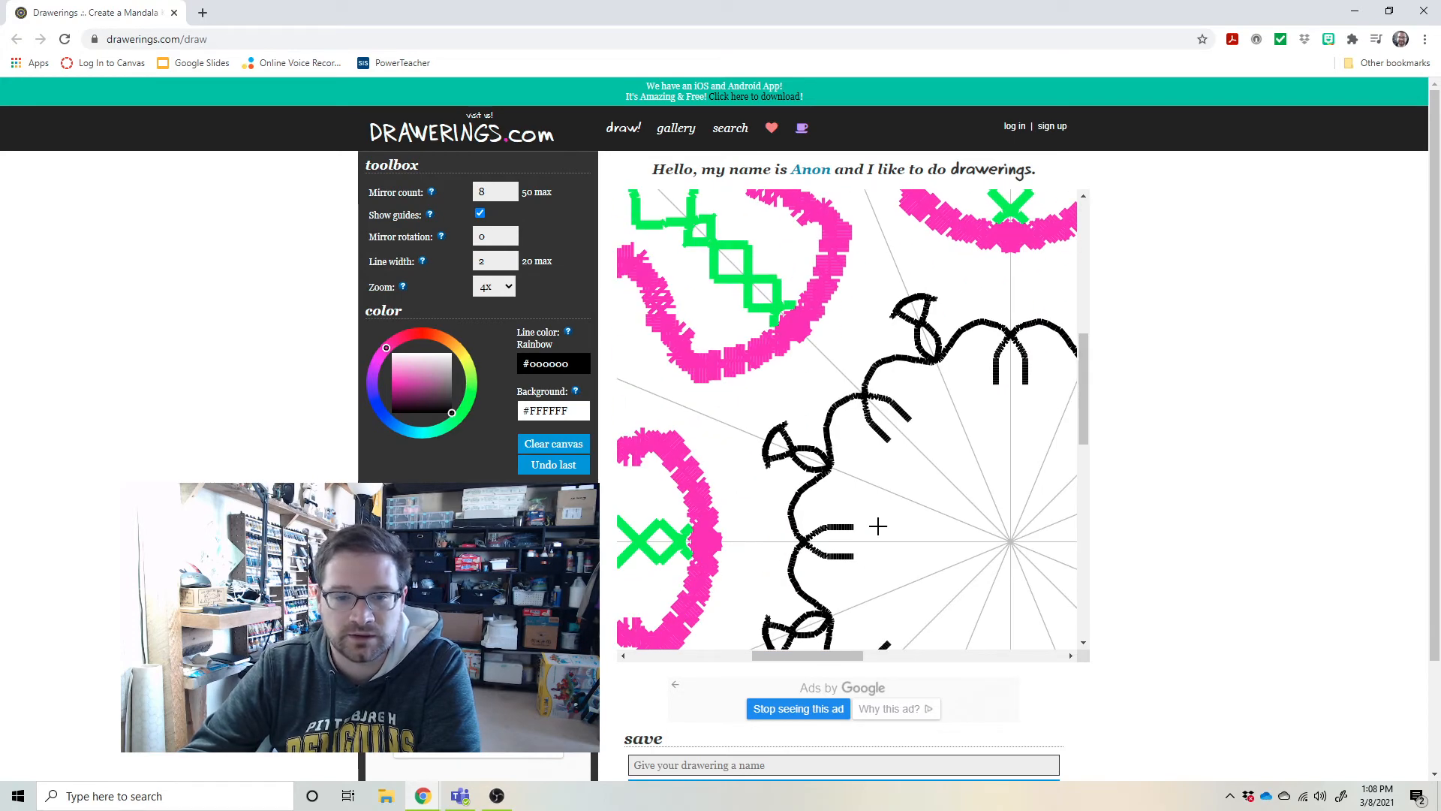
{"action": "left_click", "coordinate": [568, 466]}
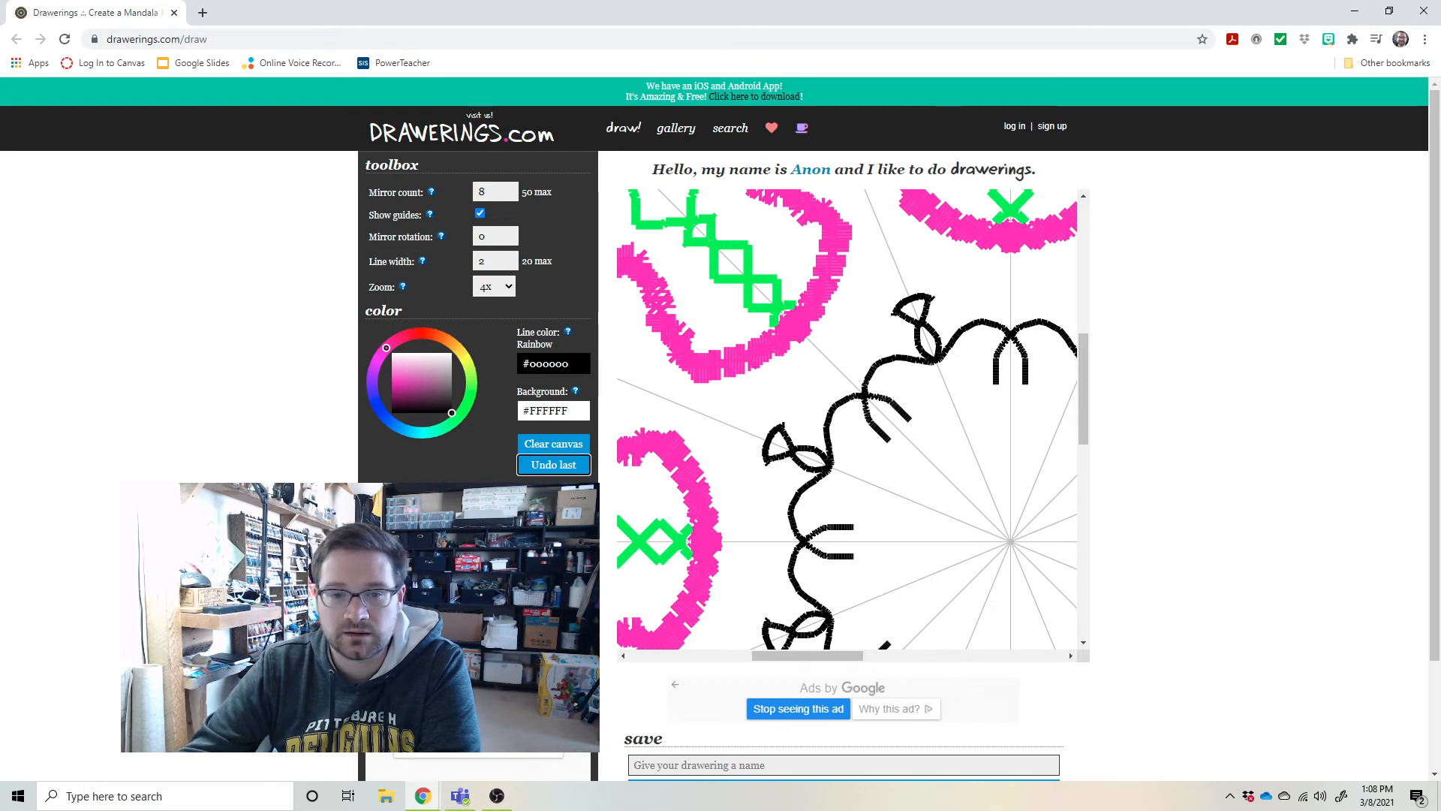
{"action": "left_click", "coordinate": [560, 465]}
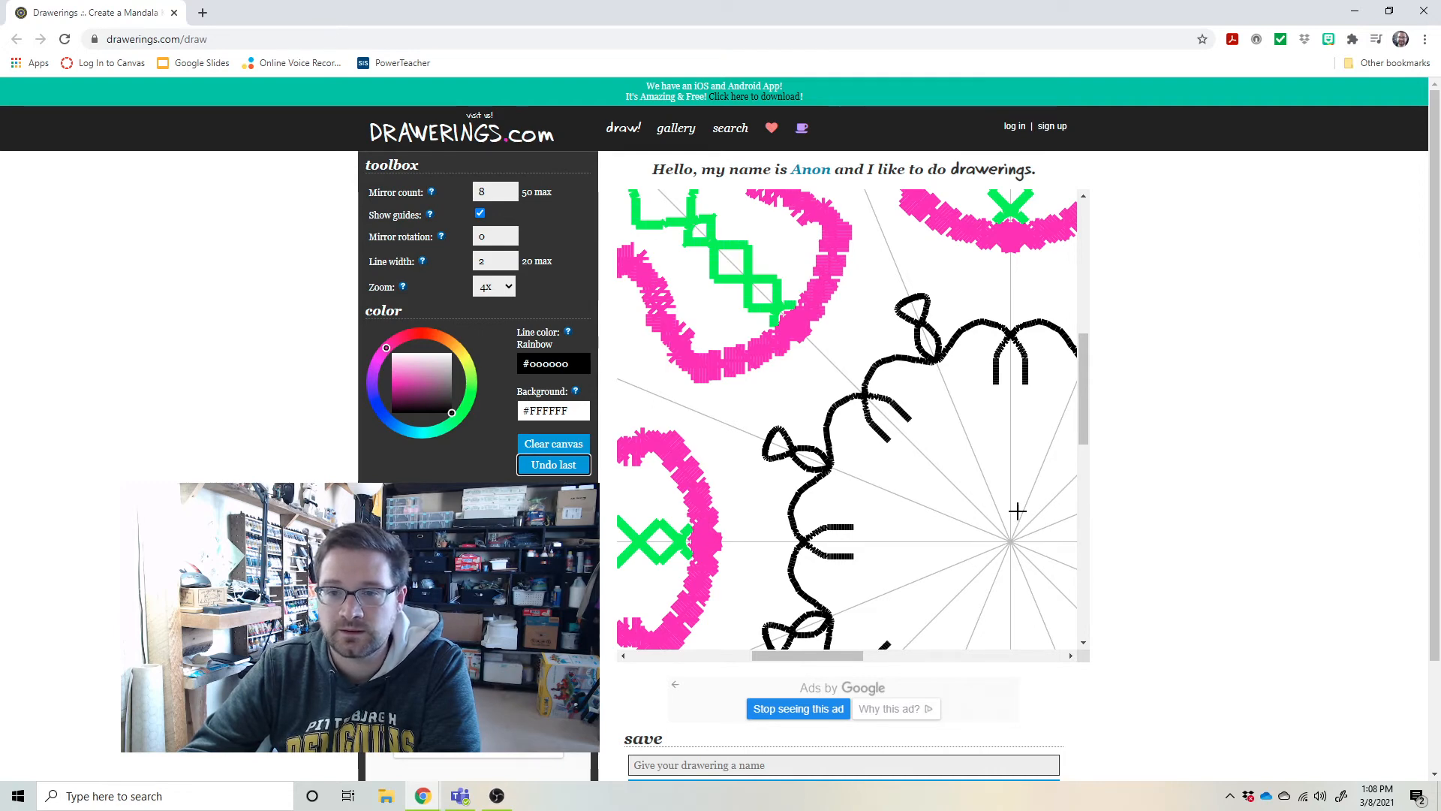
Step: Zoom the canvas back out to the whole mandala and download the drawering as an image
{"action": "left_click", "coordinate": [494, 287]}
{"action": "left_click", "coordinate": [487, 305]}
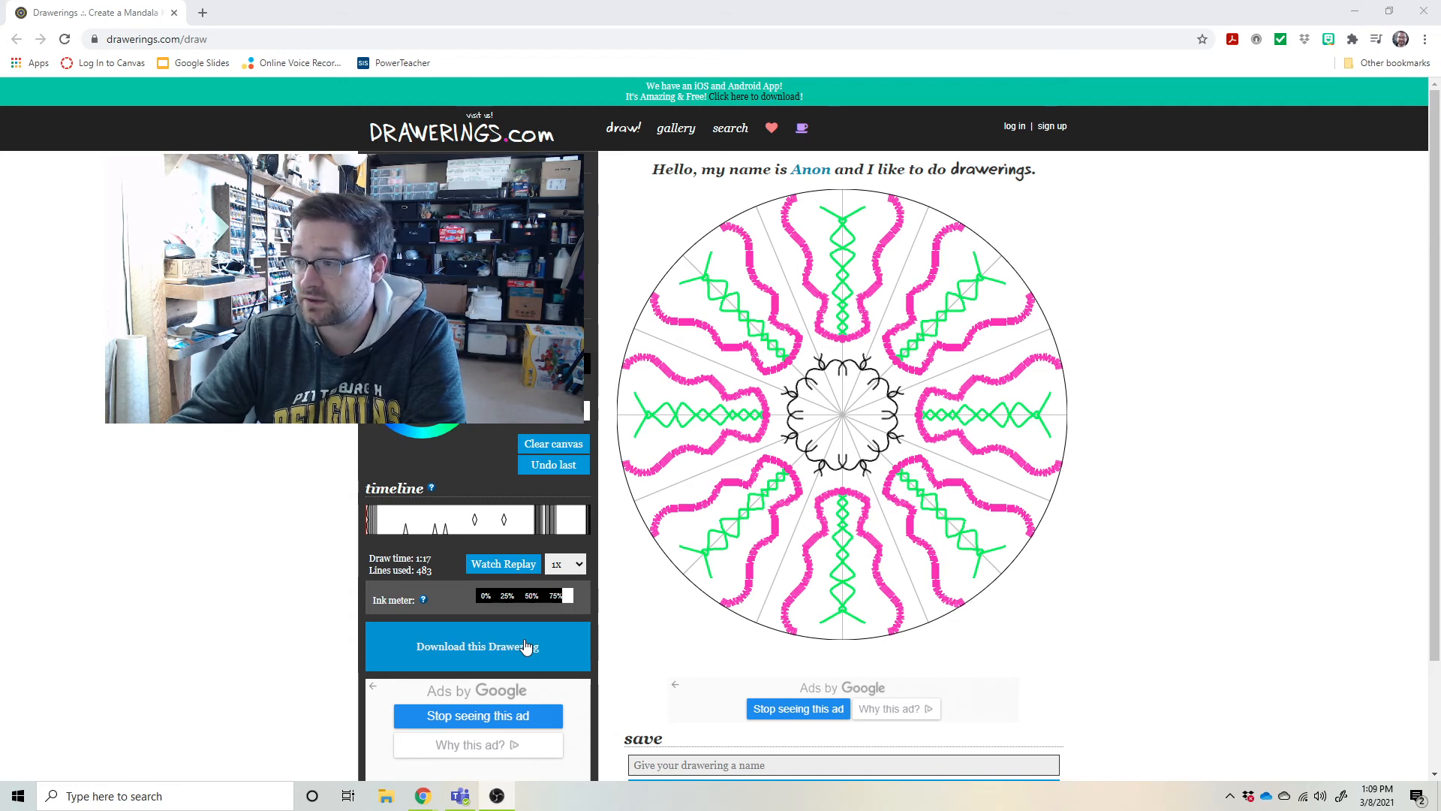
{"action": "left_click", "coordinate": [486, 644]}
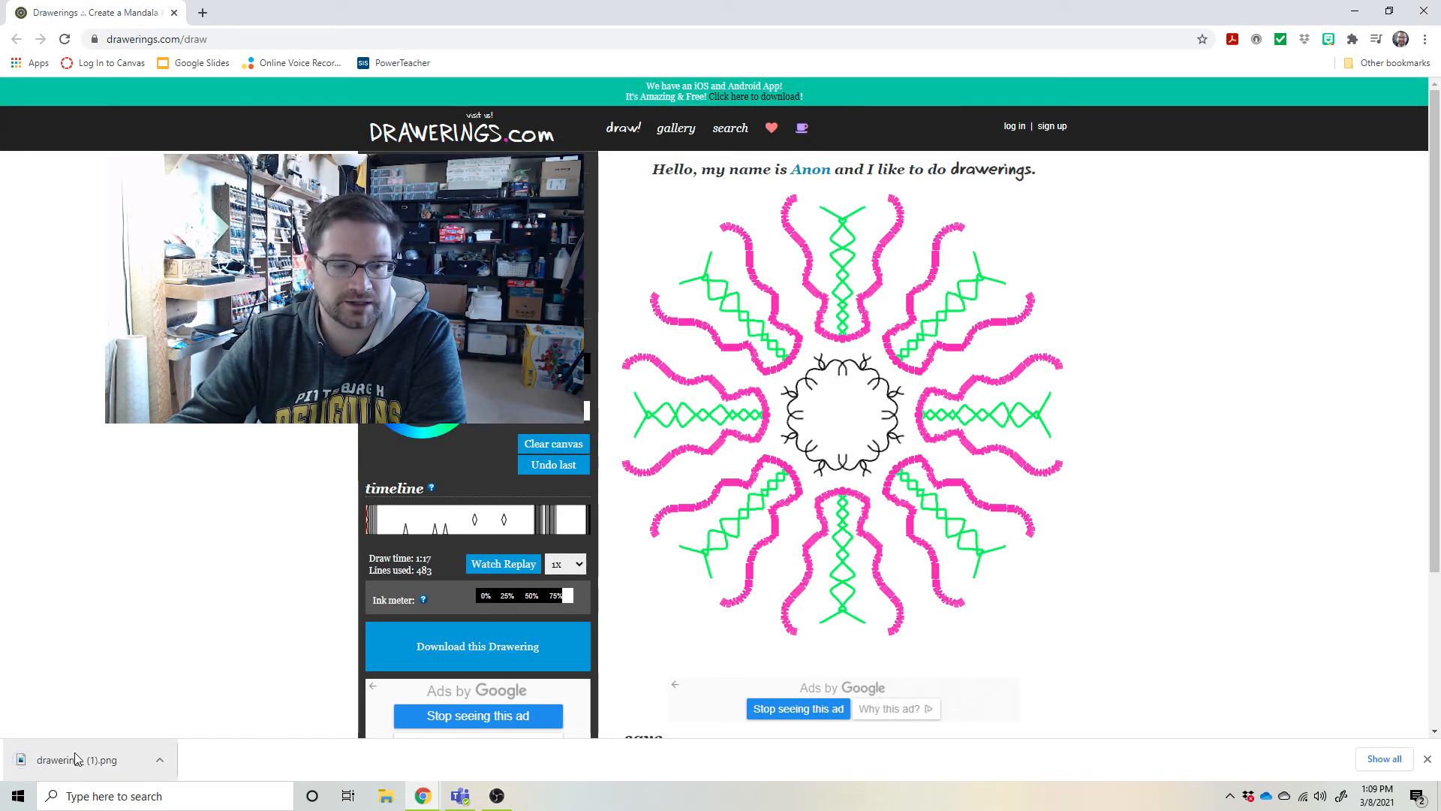
Step: Open the downloaded mandala PNG in Photos to check it, and close the viewer
{"action": "left_click", "coordinate": [100, 760]}
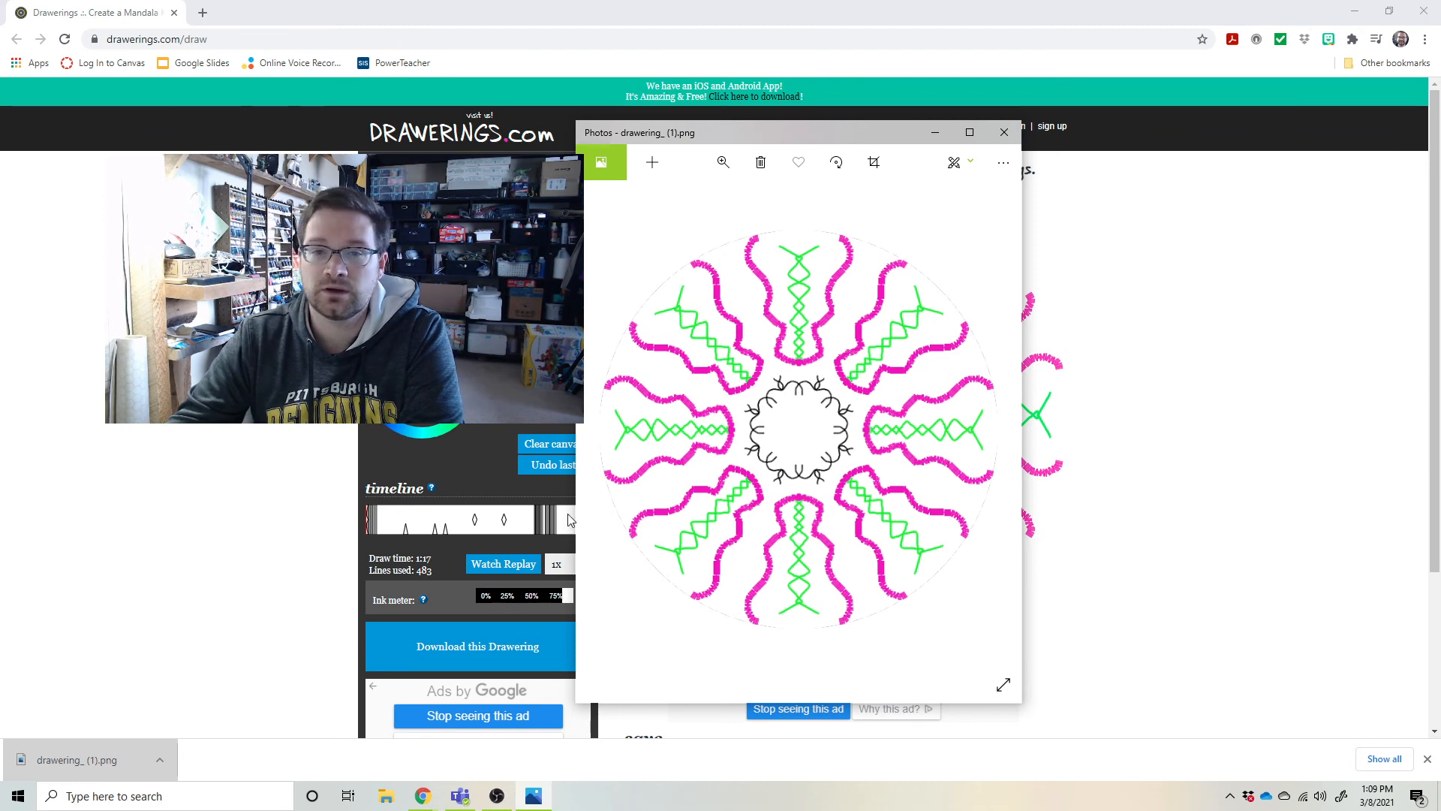
{"action": "left_click_drag", "start_coordinate": [800, 132], "coordinate": [749, 64]}
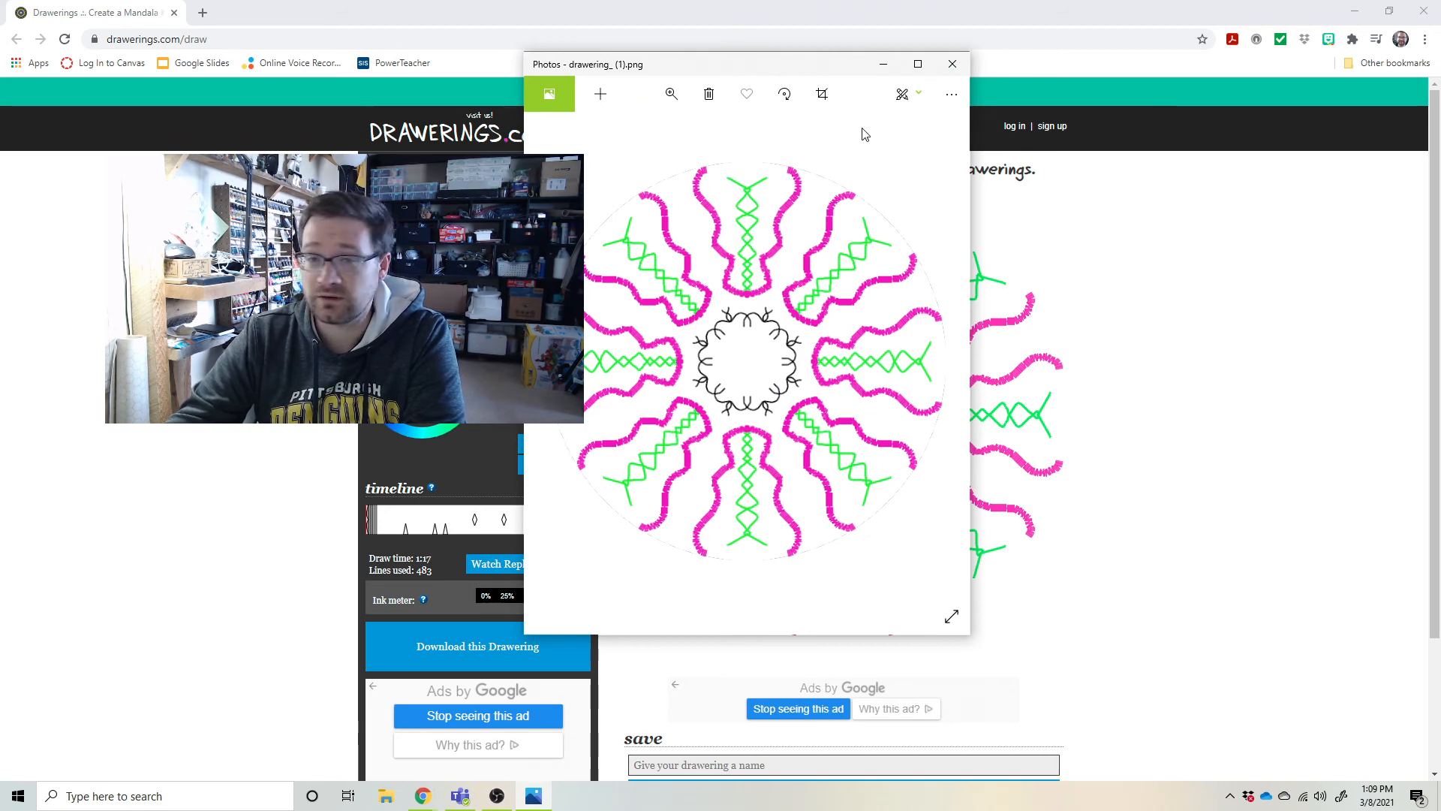
{"action": "left_click", "coordinate": [954, 65]}
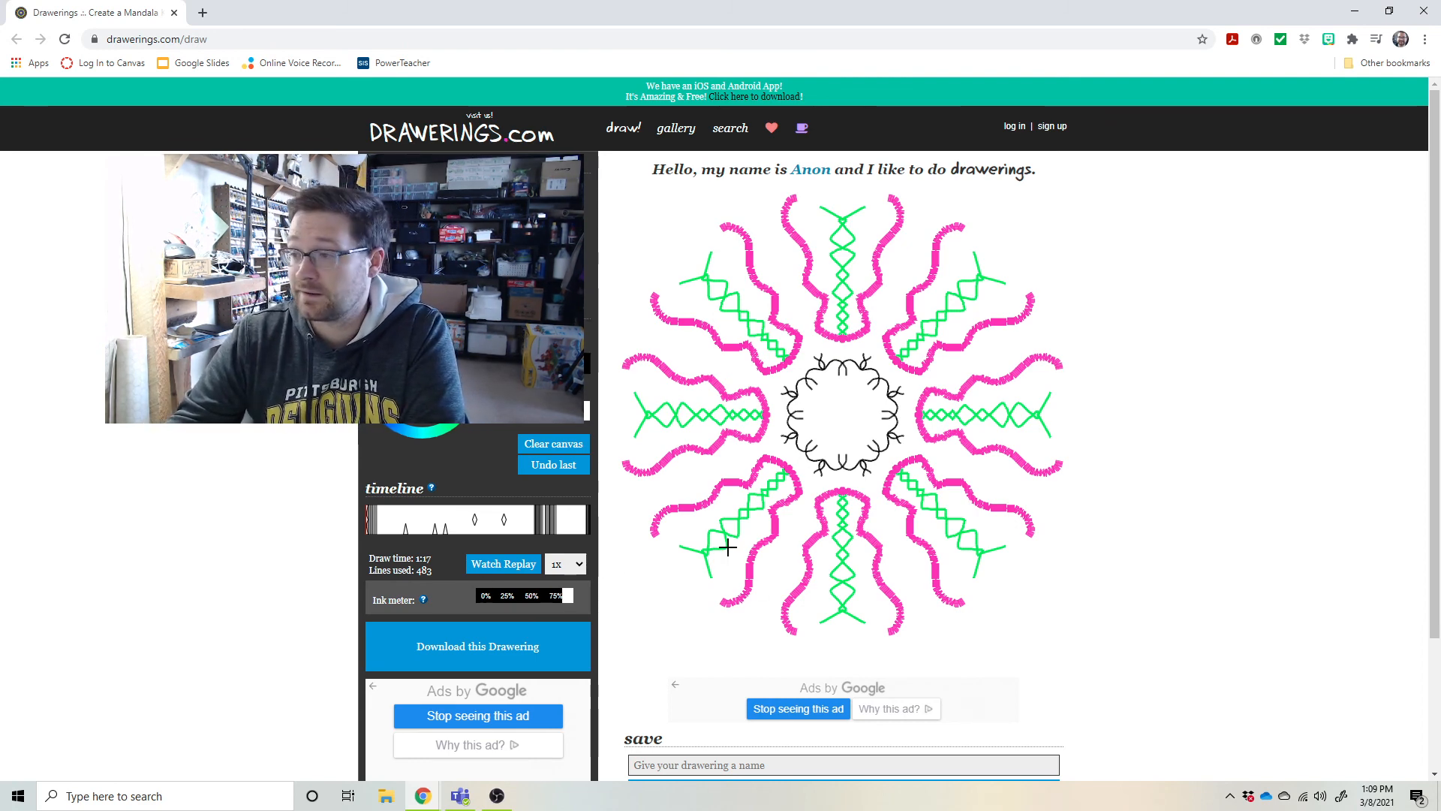
Step: Clear the whole mandala from the canvas and display the circular mirror guides again
{"action": "left_click", "coordinate": [568, 445]}
{"action": "left_click", "coordinate": [786, 124]}
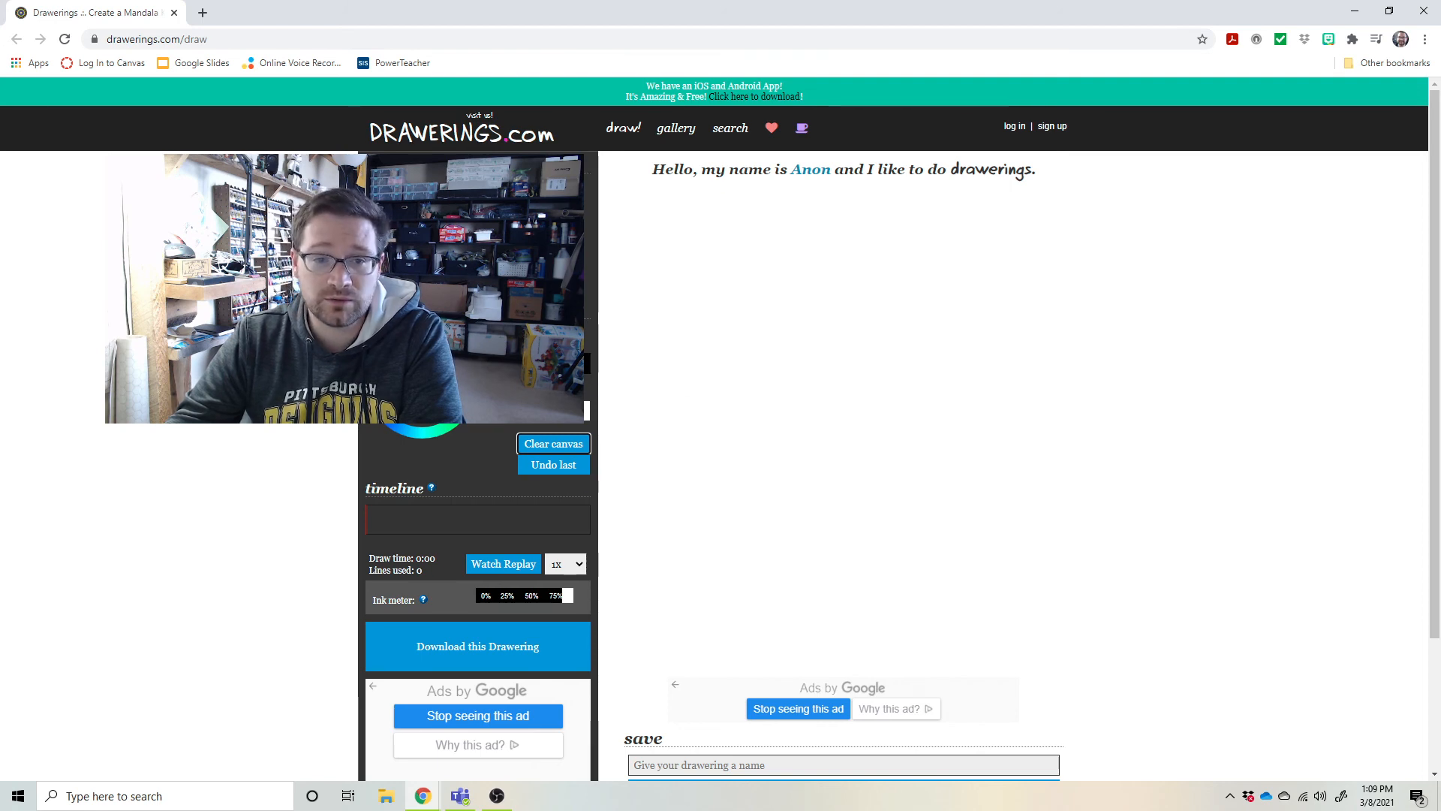
{"action": "left_click", "coordinate": [526, 248]}
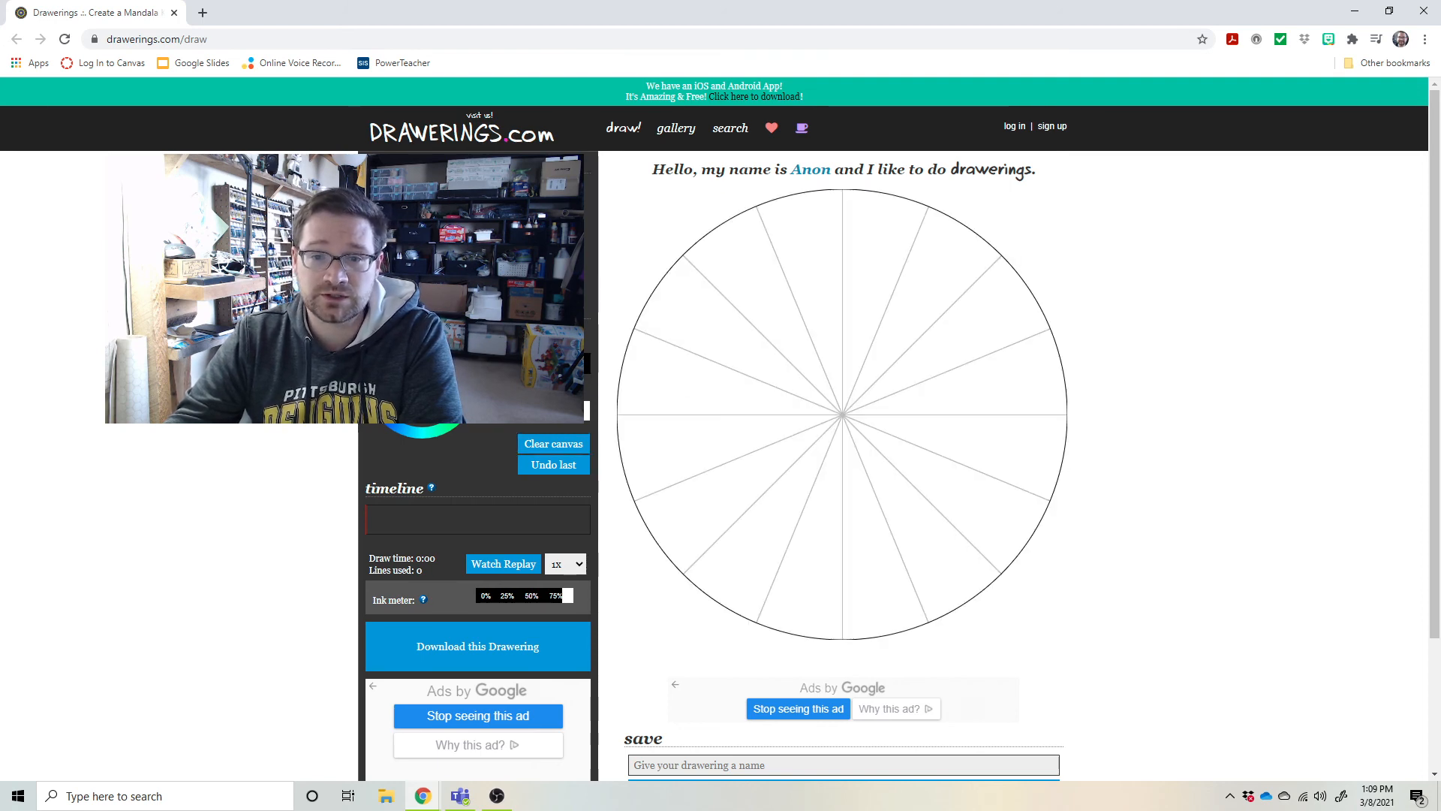